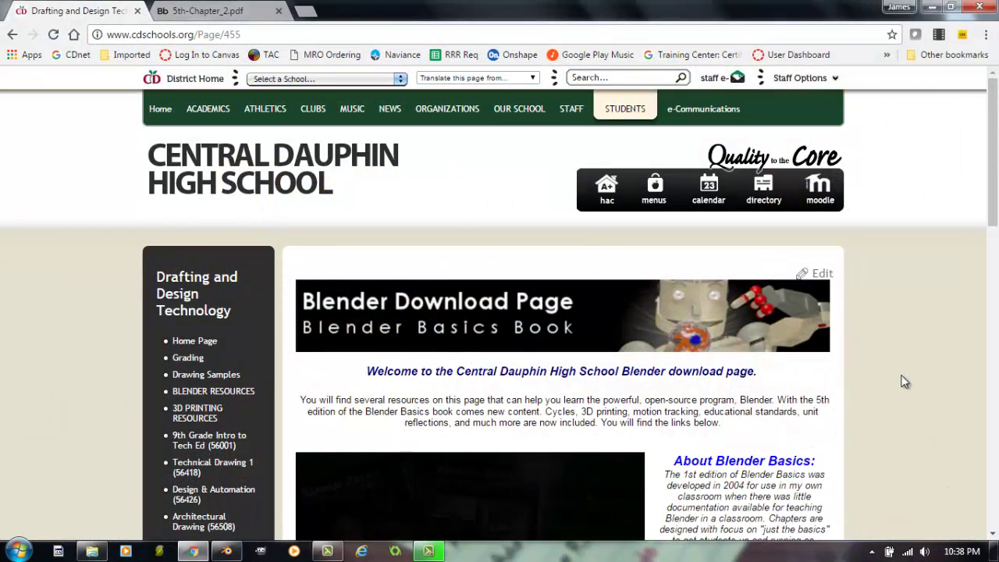
- Look through the Blender download page for the Blender Basics 5th Edition chapter links
{"action": "scroll", "coordinate": [885, 387], "scroll_direction": "down", "scroll_amount": 5}
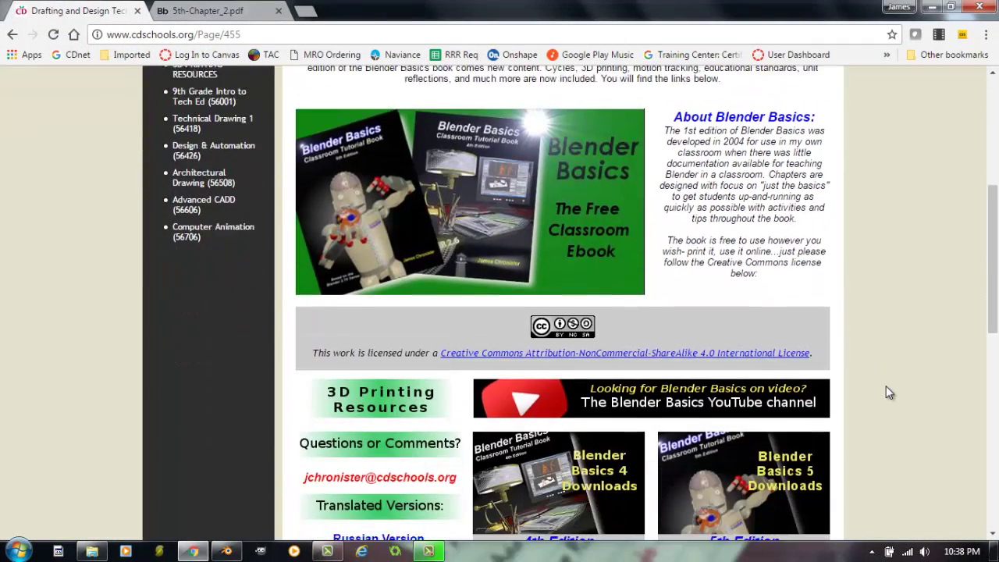
{"action": "scroll", "coordinate": [886, 392], "scroll_direction": "down", "scroll_amount": 3}
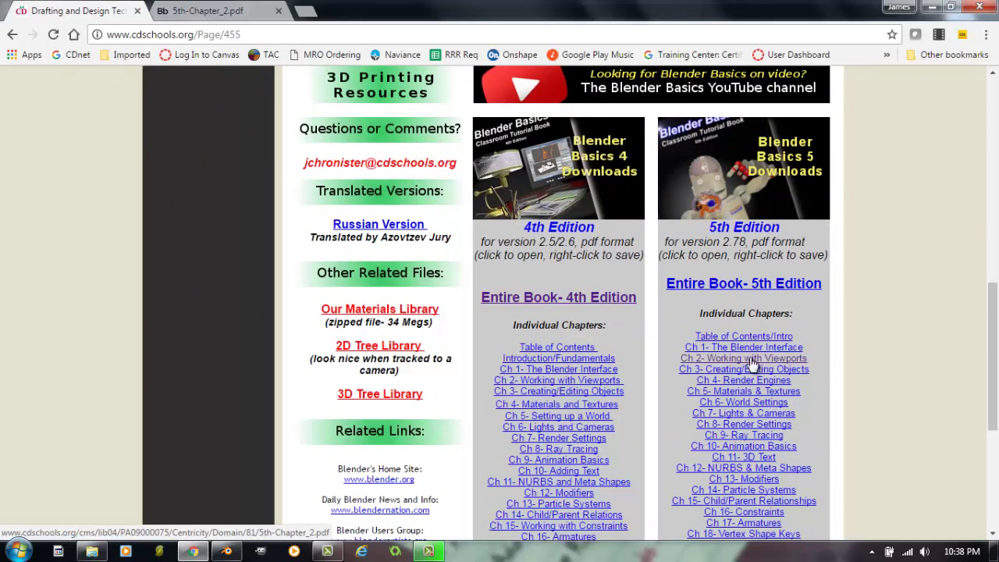
{"action": "scroll", "coordinate": [839, 352], "scroll_direction": "up", "scroll_amount": 3}
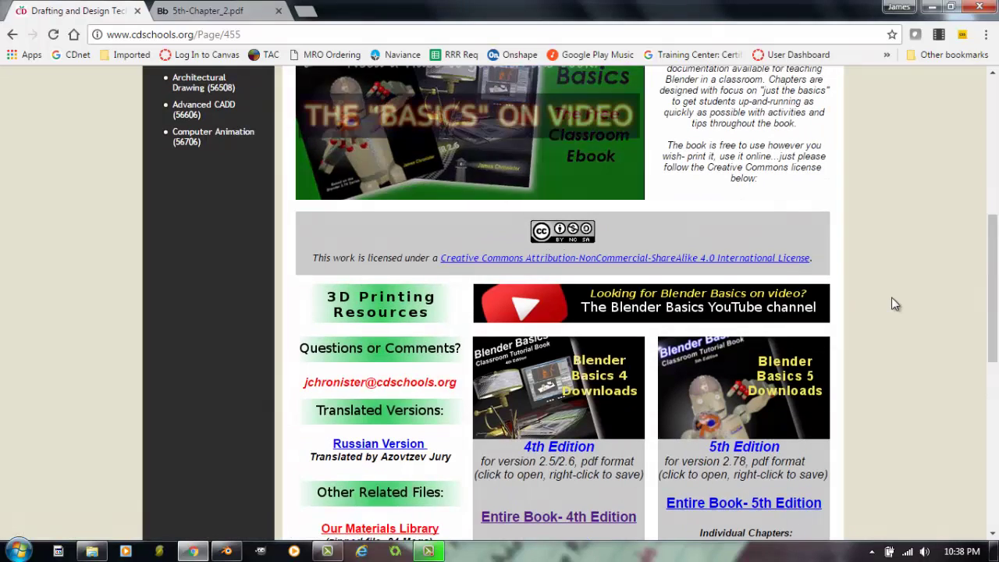
- Read through the first three pages of 5th-Chapter_2.pdf on working with viewports
{"action": "left_click", "coordinate": [221, 11]}
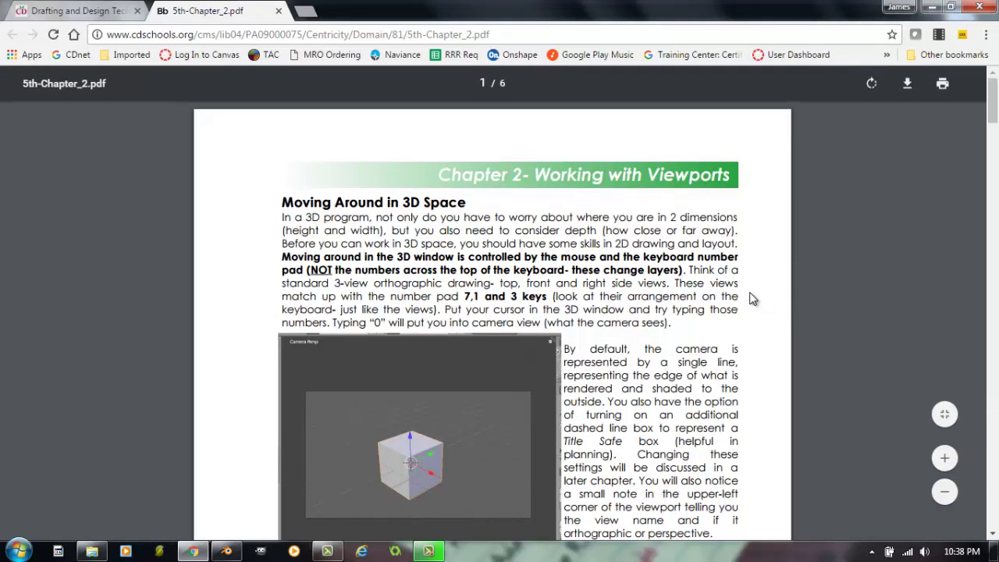
{"action": "scroll", "coordinate": [751, 324], "scroll_direction": "down", "scroll_amount": 3}
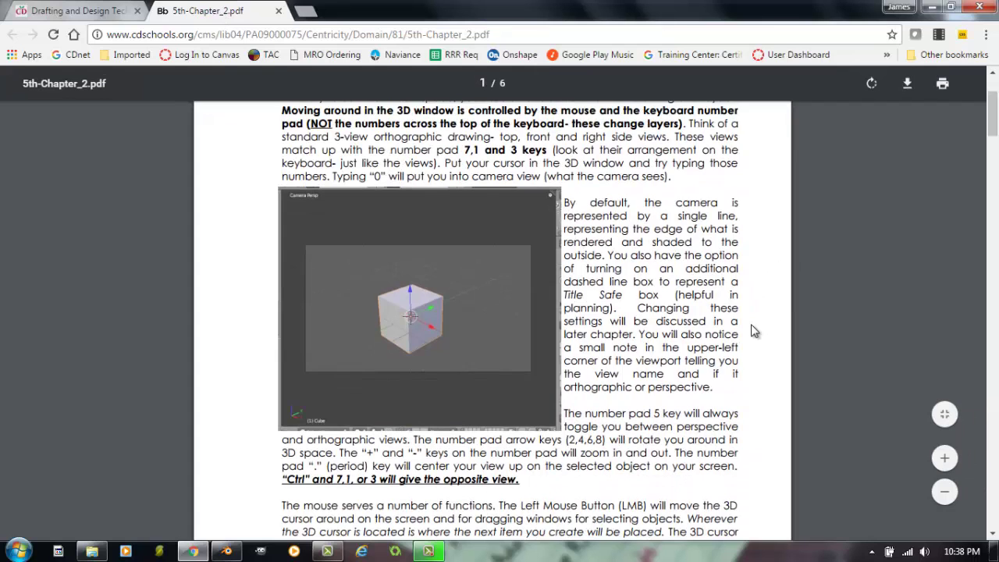
{"action": "scroll", "coordinate": [751, 331], "scroll_direction": "down", "scroll_amount": 1}
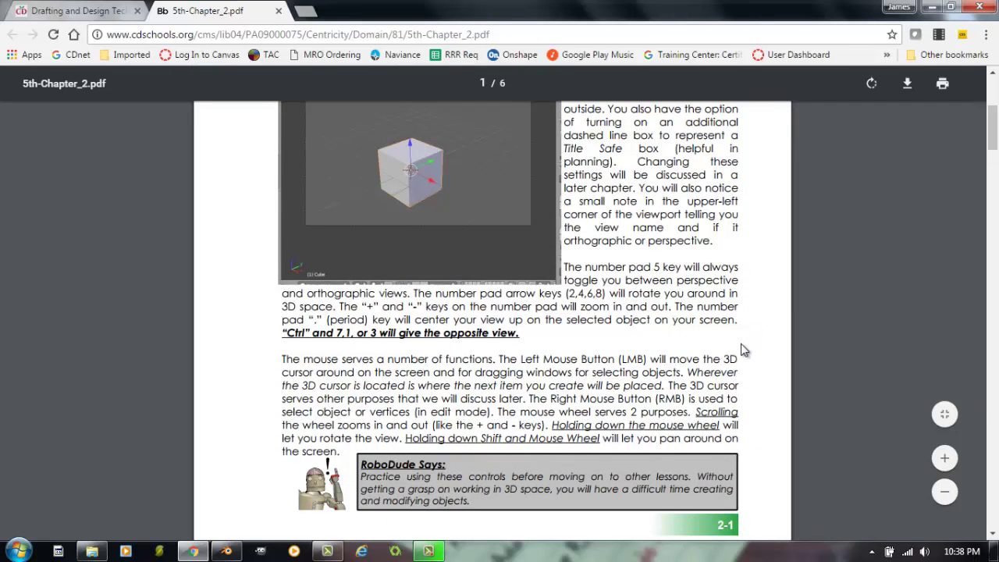
{"action": "scroll", "coordinate": [741, 343], "scroll_direction": "down", "scroll_amount": 2}
{"action": "scroll", "coordinate": [742, 346], "scroll_direction": "down", "scroll_amount": 5}
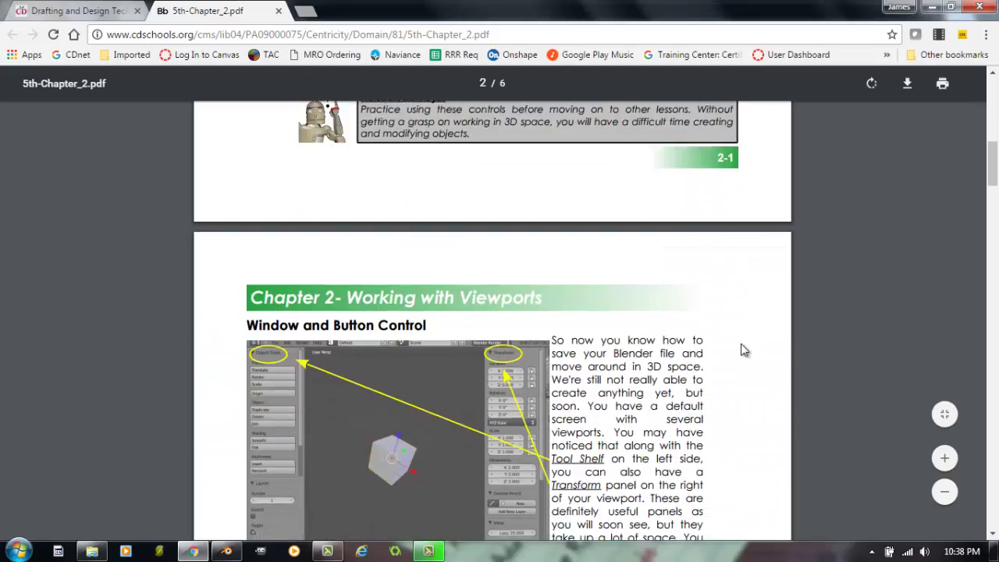
{"action": "scroll", "coordinate": [743, 350], "scroll_direction": "down", "scroll_amount": 7}
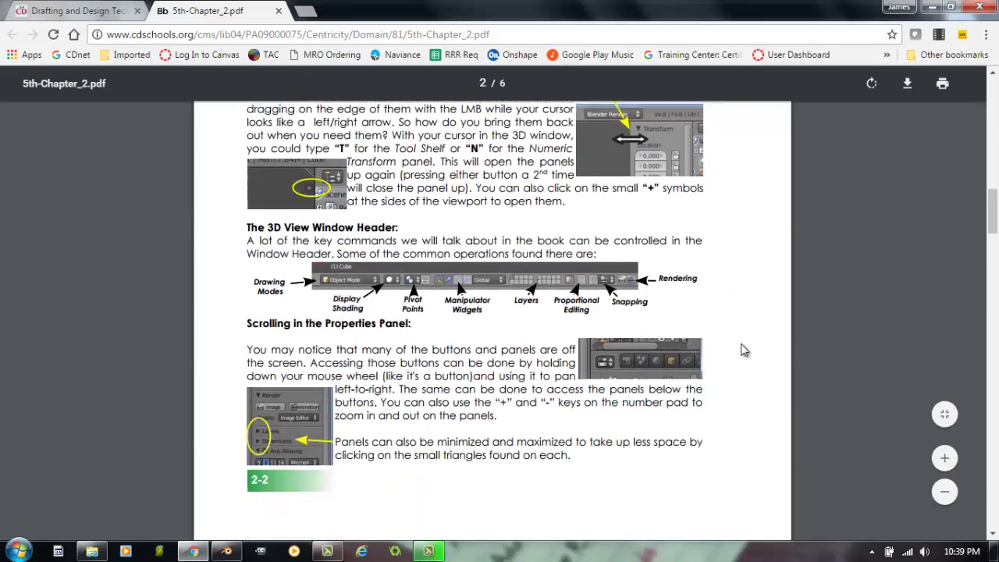
{"action": "scroll", "coordinate": [743, 349], "scroll_direction": "down", "scroll_amount": 10}
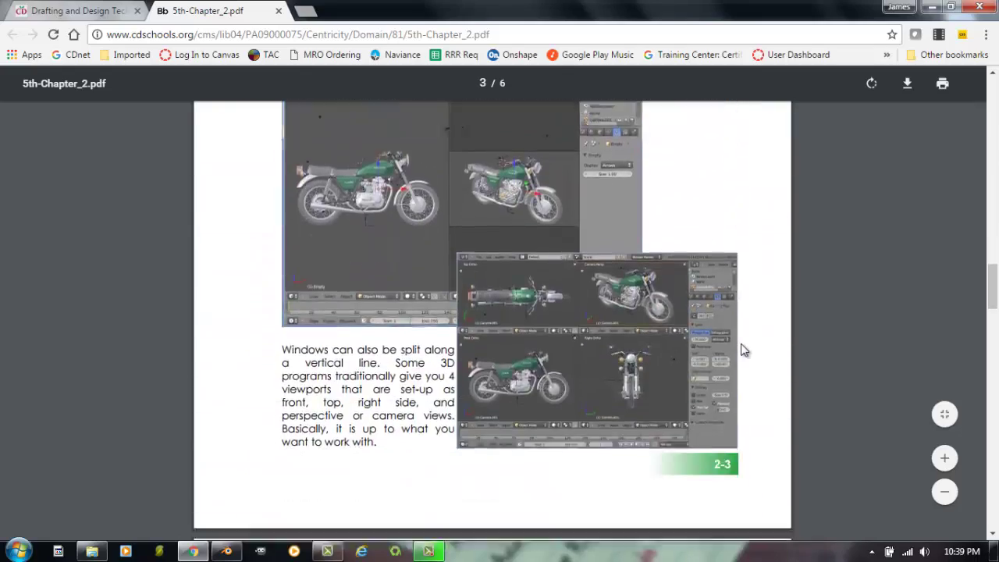
- Switch to Blender, orbit the motorcycle out of the camera view and show it in perspective projection
{"action": "left_click", "coordinate": [932, 7]}
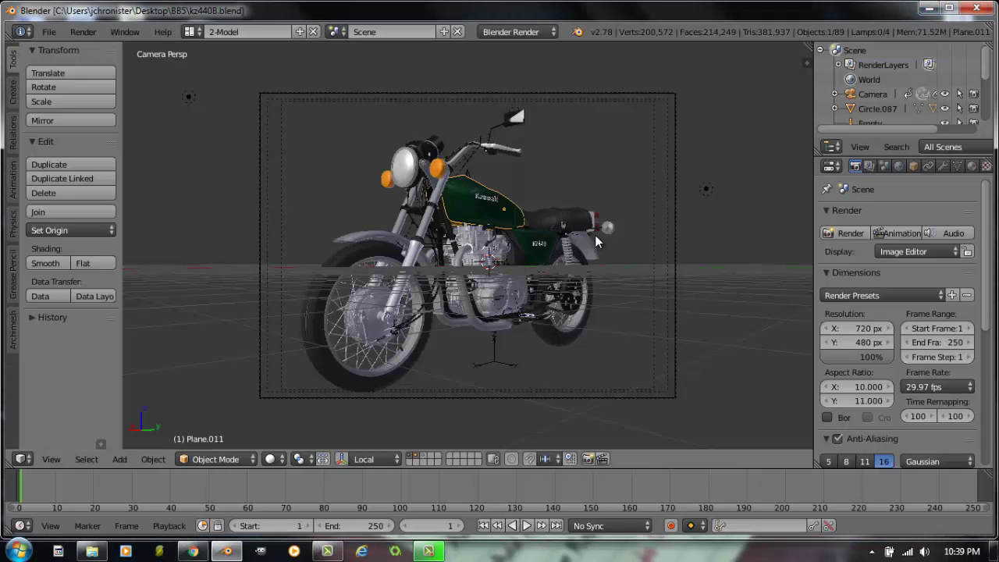
{"action": "middle_click_drag", "start_coordinate": [570, 273], "coordinate": [572, 295]}
{"action": "scroll", "coordinate": [555, 286], "scroll_direction": "up", "scroll_amount": 4}
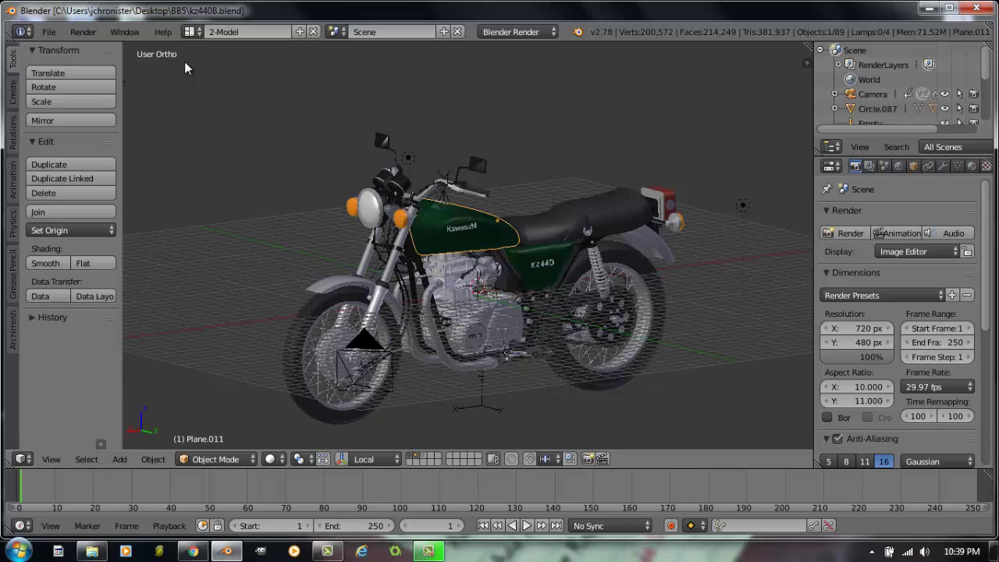
{"action": "key", "text": "KP_5"}
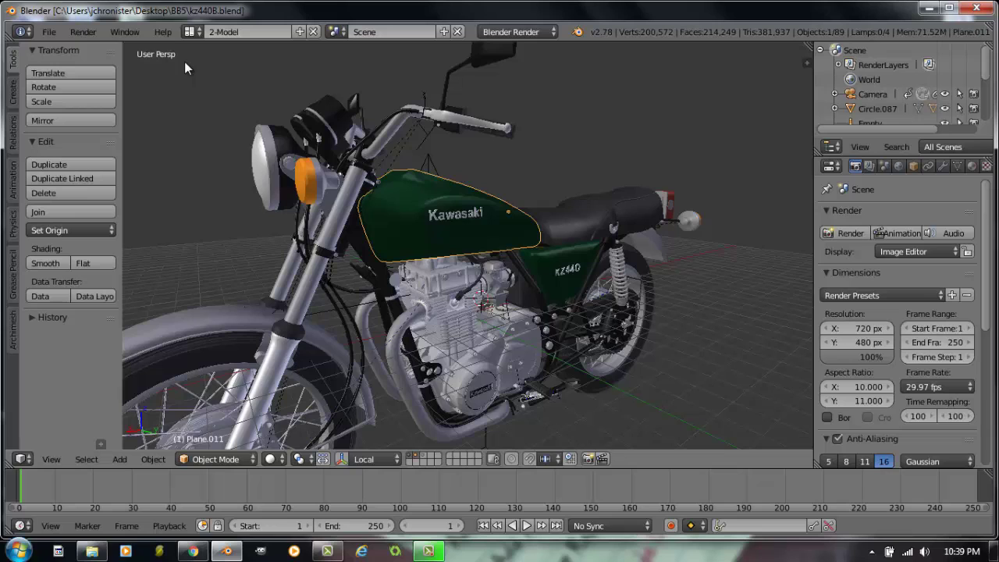
- Show the motorcycle in orthographic projection from the top, front and right views
{"action": "key", "text": "KP_1"}
{"action": "key", "text": "KP_7"}
{"action": "key", "text": "KP_5"}
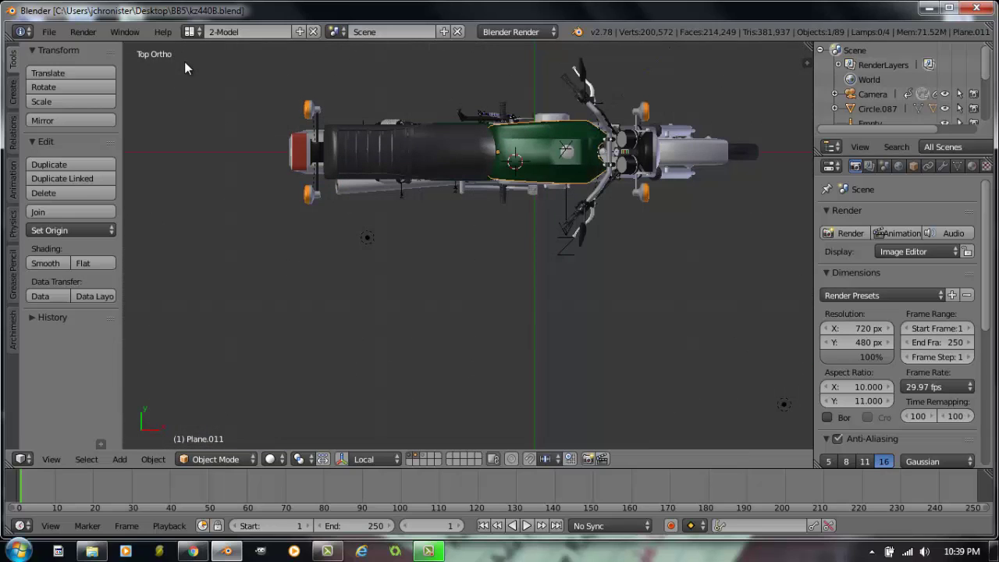
{"action": "key", "text": "KP_1"}
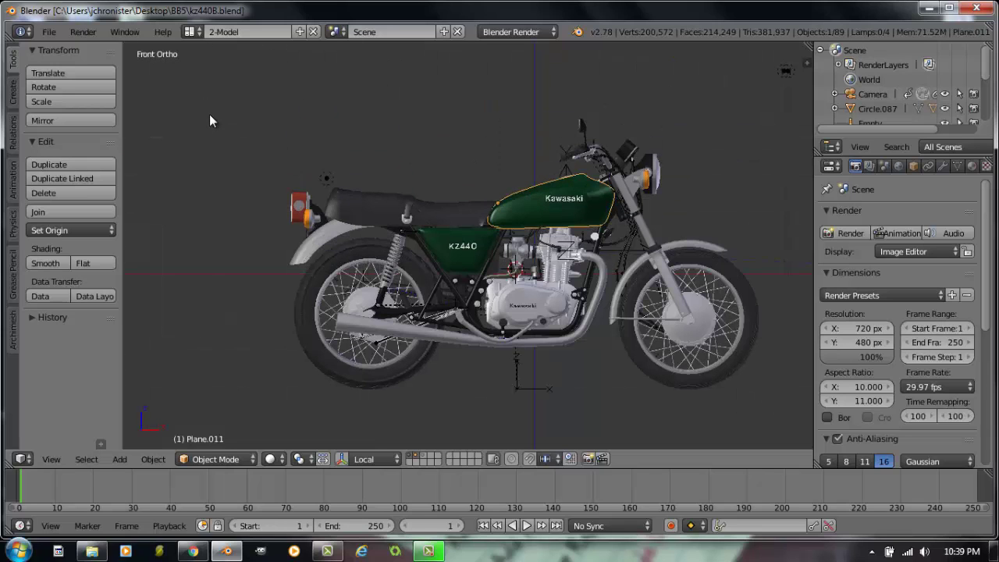
{"action": "key", "text": "KP_3"}
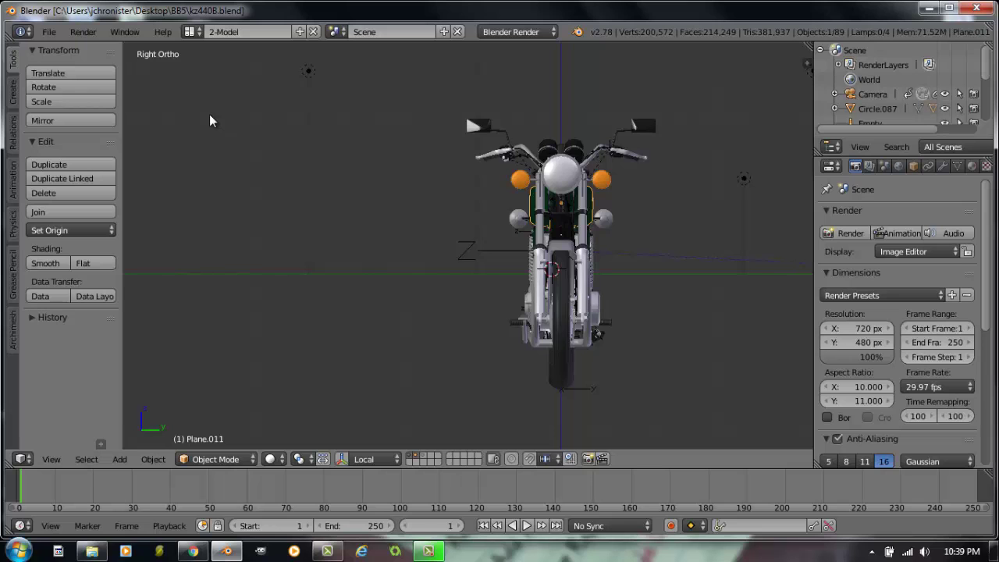
- View the motorcycle through the camera, then cycle through the standard views to end in the right view
{"action": "key", "text": "KP_0"}
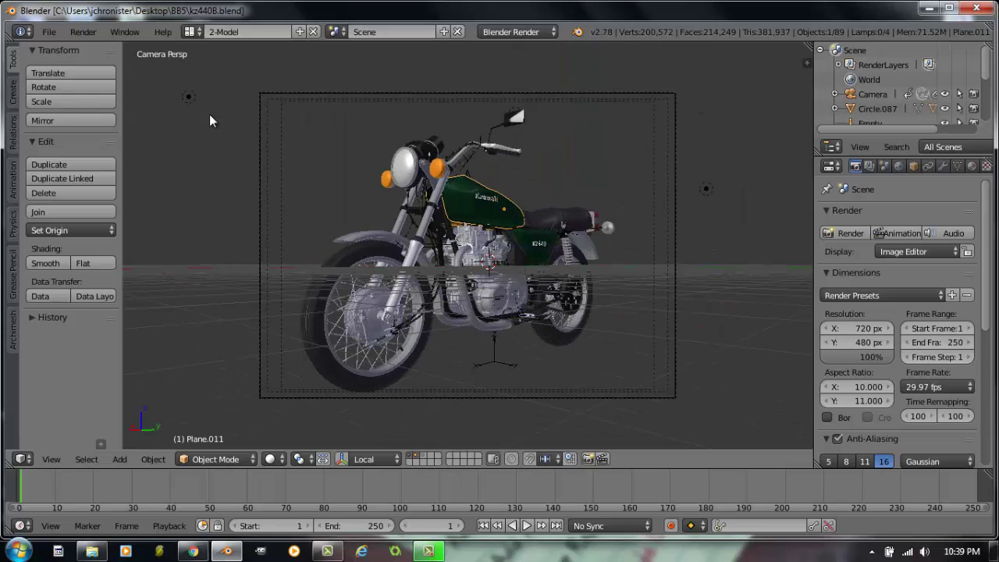
{"action": "key", "text": "KP_7"}
{"action": "key", "text": "KP_1"}
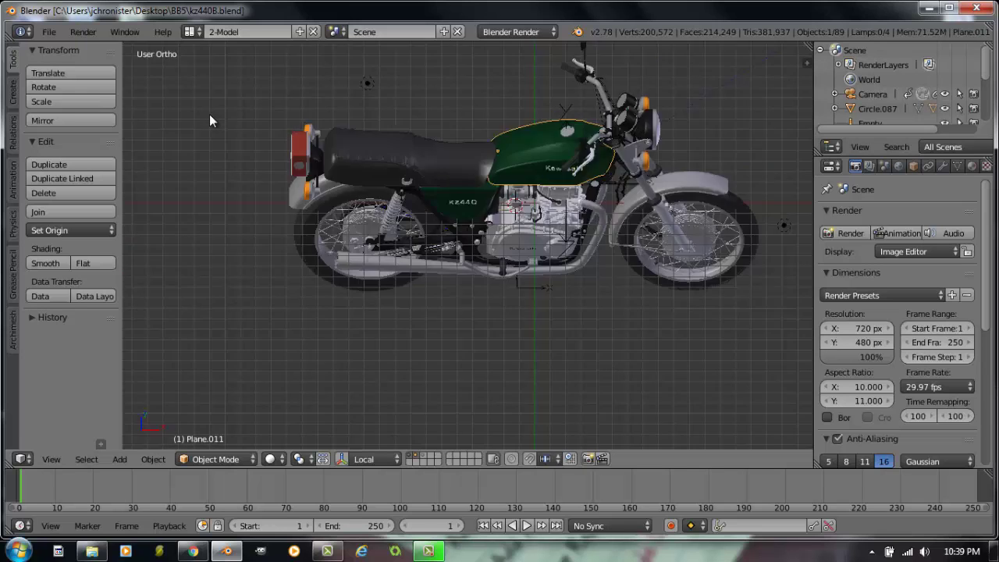
{"action": "key", "text": "KP_3"}
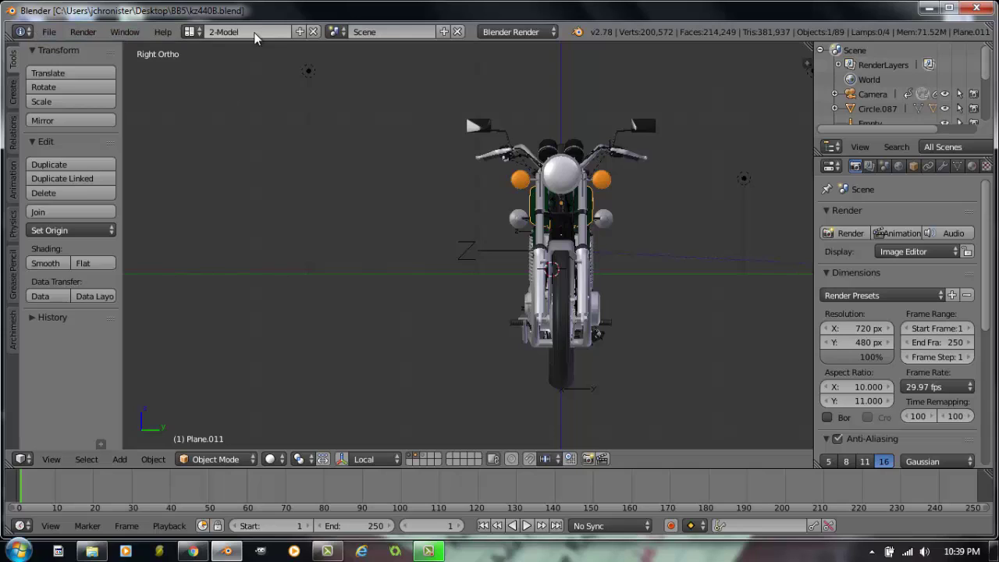
- Examine the editor types available for the Info, 3D View, Timeline, Outliner and Properties areas
{"action": "left_click", "coordinate": [26, 32]}
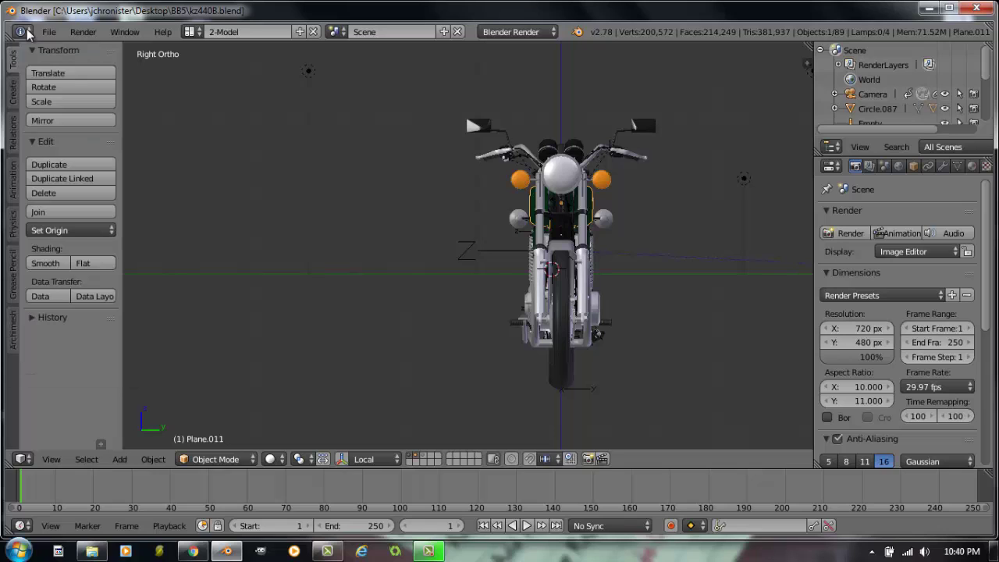
{"action": "left_click", "coordinate": [27, 462]}
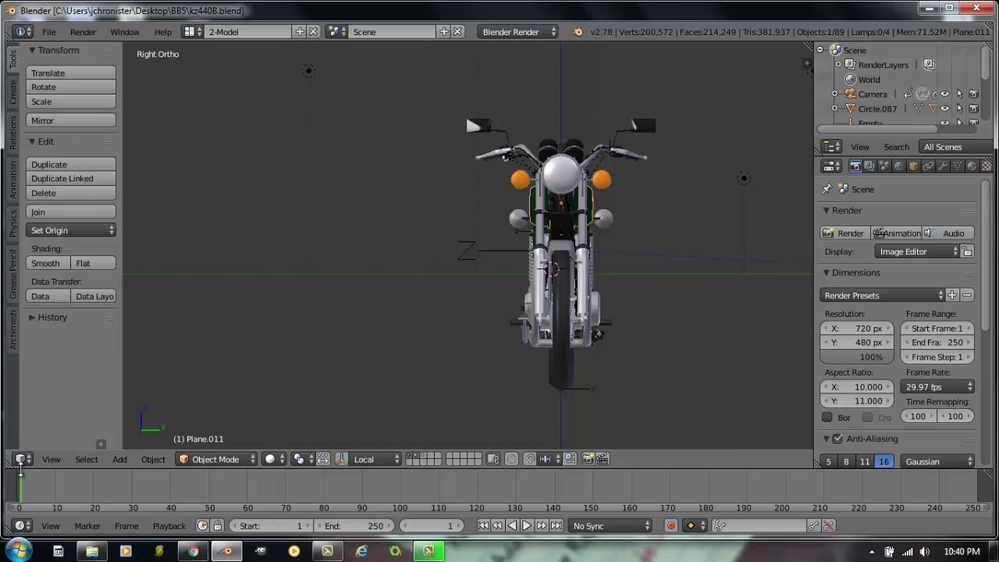
{"action": "left_click", "coordinate": [23, 460]}
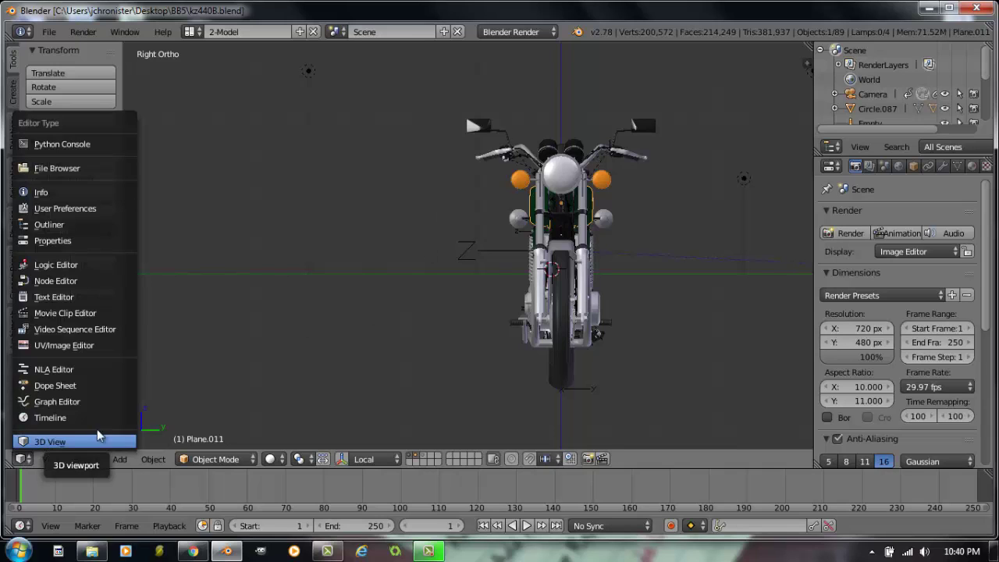
{"action": "left_click", "coordinate": [22, 526]}
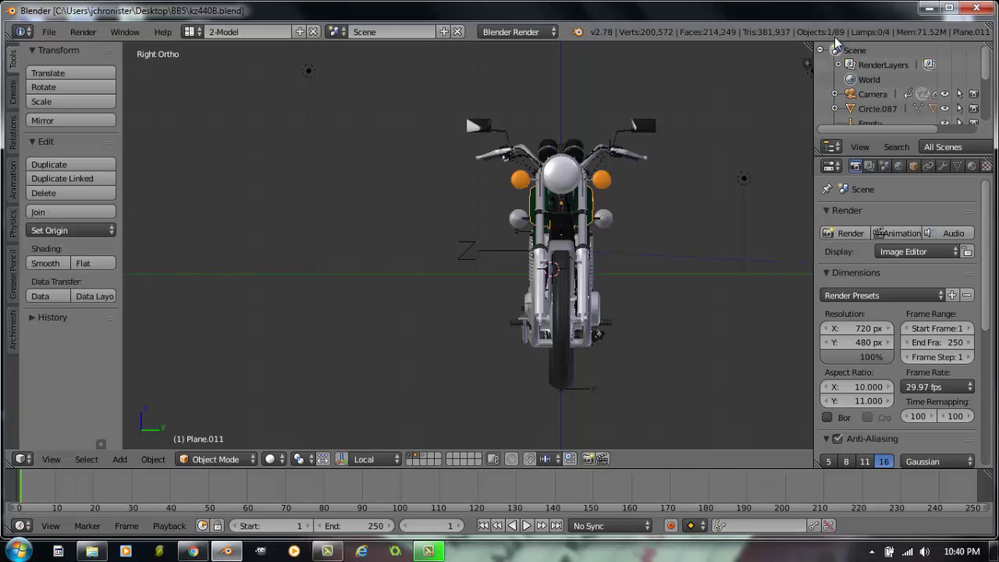
{"action": "left_click", "coordinate": [832, 147]}
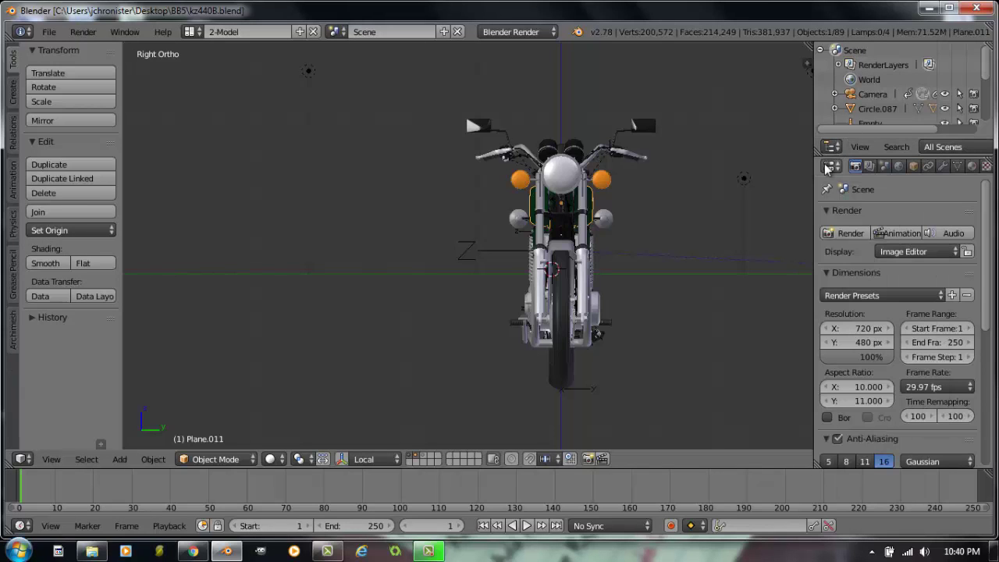
{"action": "left_click", "coordinate": [831, 167]}
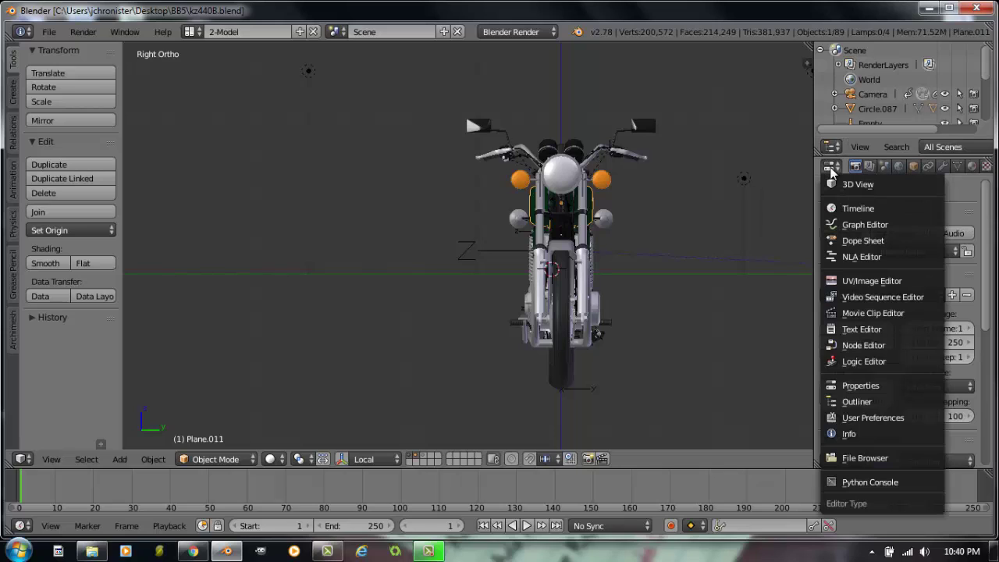
{"action": "left_click", "coordinate": [831, 168]}
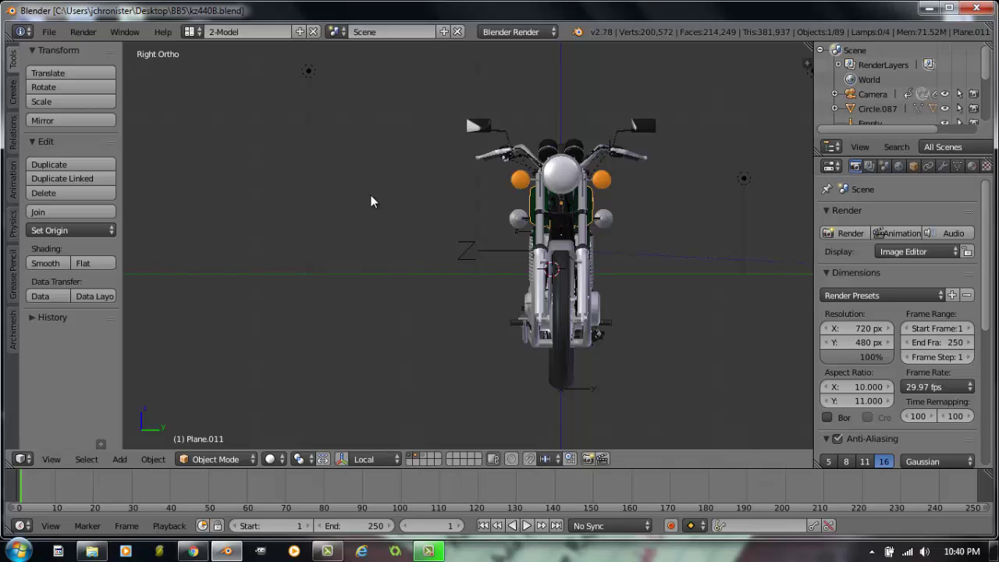
- Split the 3D viewport vertically into two areas and join them back into one
{"action": "mouse_move", "coordinate": [536, 211]}
{"action": "middle_mouse_down"}
{"action": "mouse_move", "coordinate": [601, 205]}
{"action": "mouse_move", "coordinate": [546, 223]}
{"action": "middle_mouse_up"}
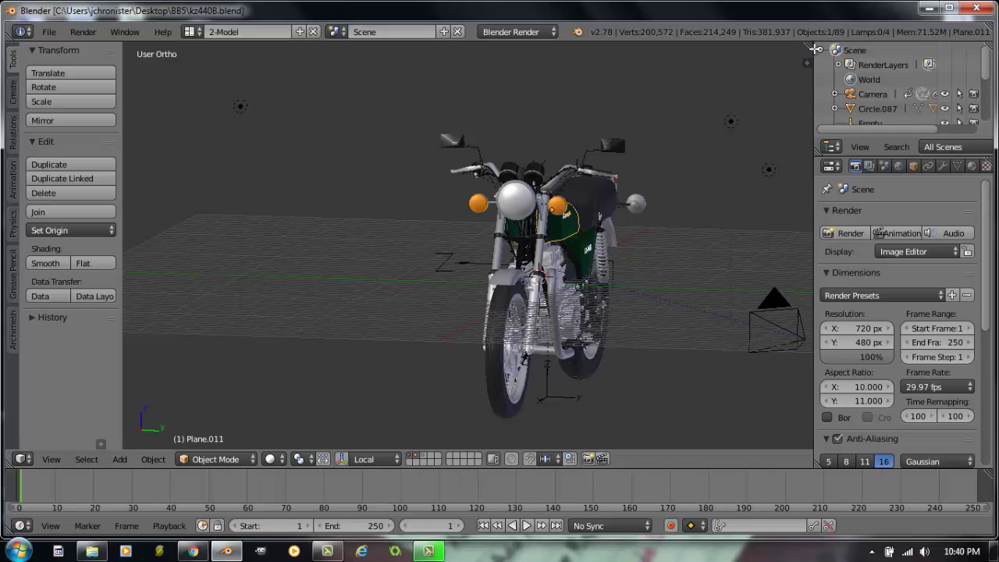
{"action": "left_click_drag", "start_coordinate": [812, 48], "coordinate": [469, 65]}
{"action": "left_click_drag", "start_coordinate": [586, 151], "coordinate": [451, 152]}
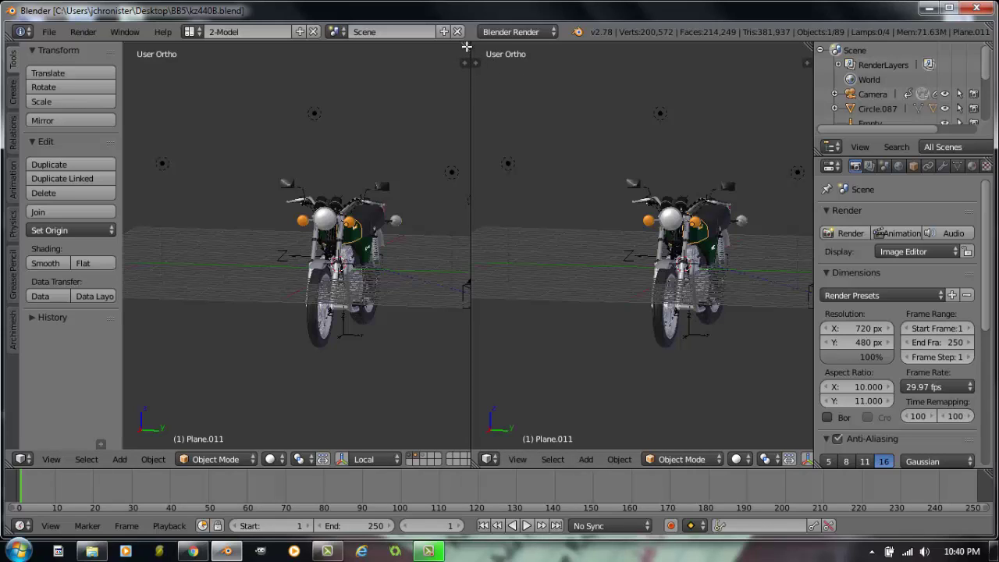
{"action": "left_click_drag", "start_coordinate": [466, 46], "coordinate": [503, 69]}
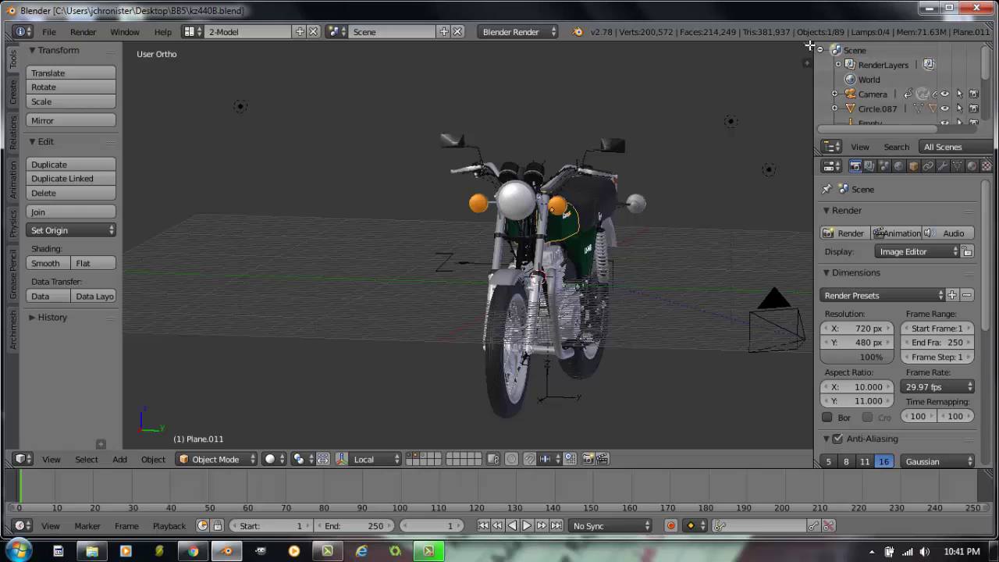
- Divide the 3D viewport into two upper and three lower areas, keeping the tool shelf only in the two left-hand ones
{"action": "left_click_drag", "start_coordinate": [809, 47], "coordinate": [457, 70]}
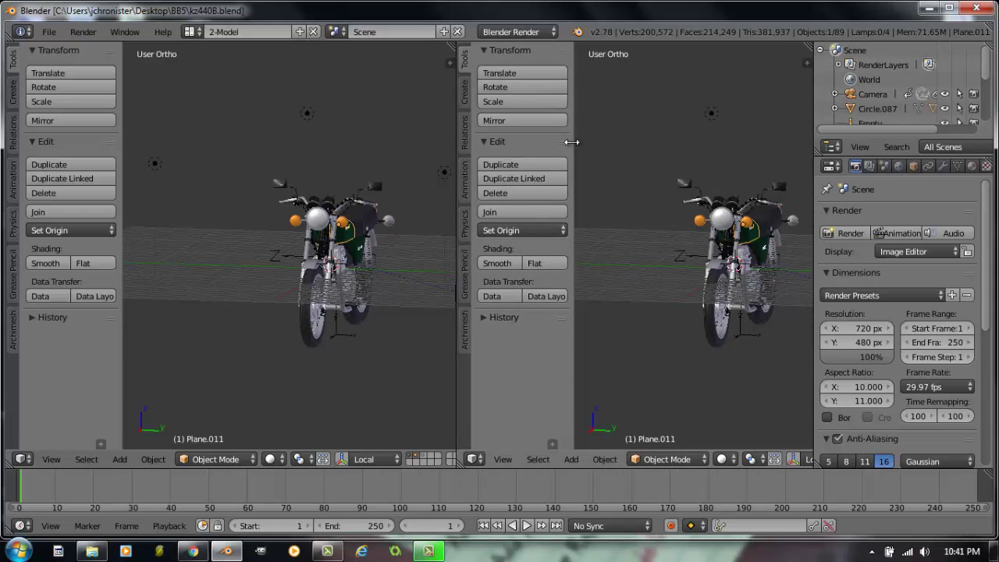
{"action": "key", "text": "t"}
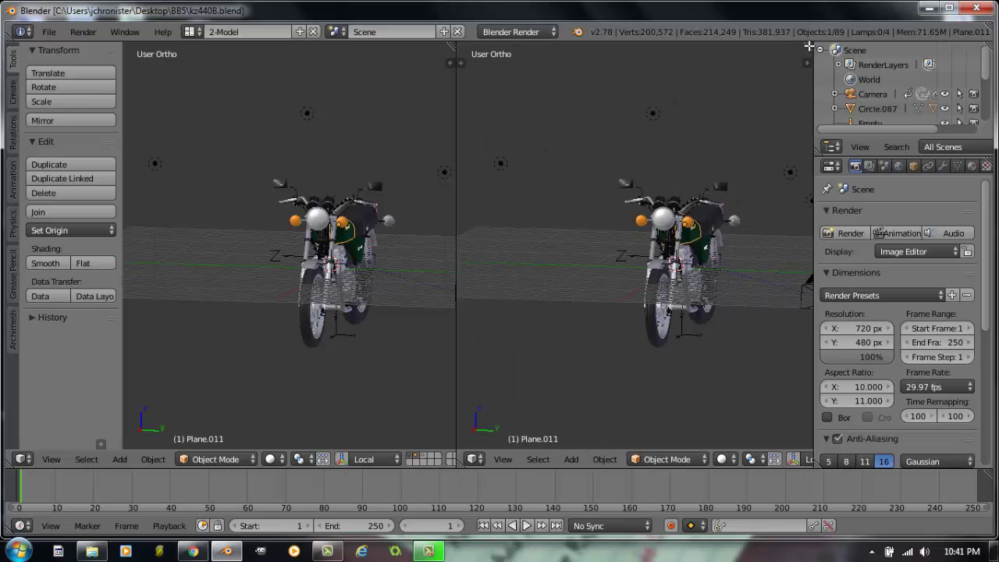
{"action": "left_click_drag", "start_coordinate": [808, 47], "coordinate": [678, 312]}
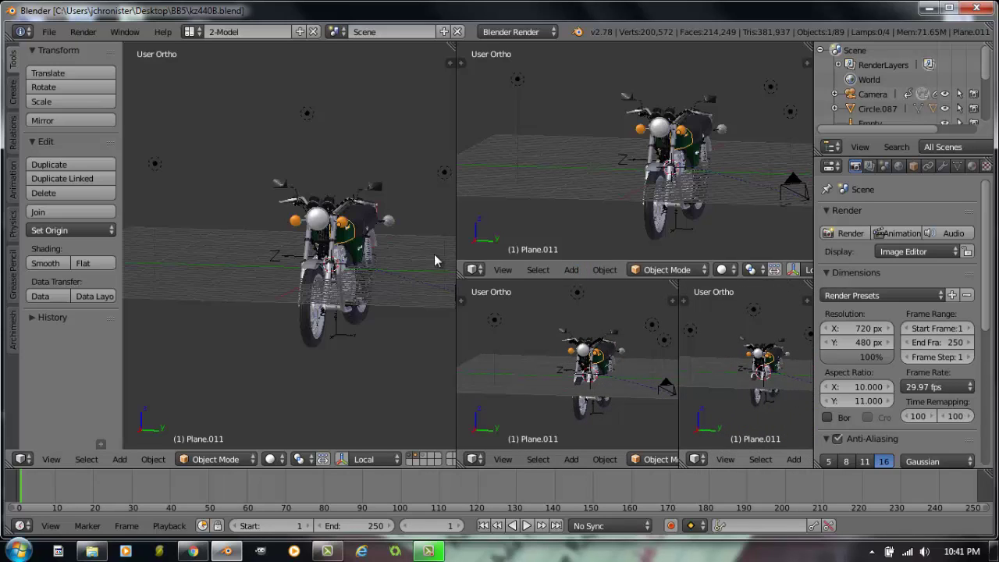
{"action": "left_click_drag", "start_coordinate": [448, 43], "coordinate": [490, 279]}
{"action": "left_click_drag", "start_coordinate": [457, 190], "coordinate": [506, 184]}
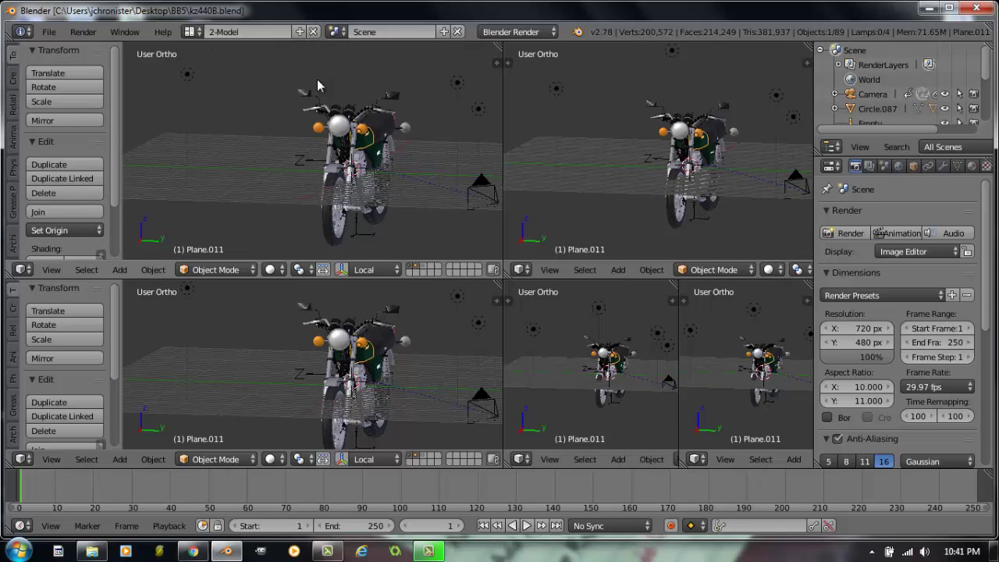
- Set the upper-left viewport to the top view with the motorcycle centred, and the lower-left viewport to the front view
{"action": "key", "text": "KP_7"}
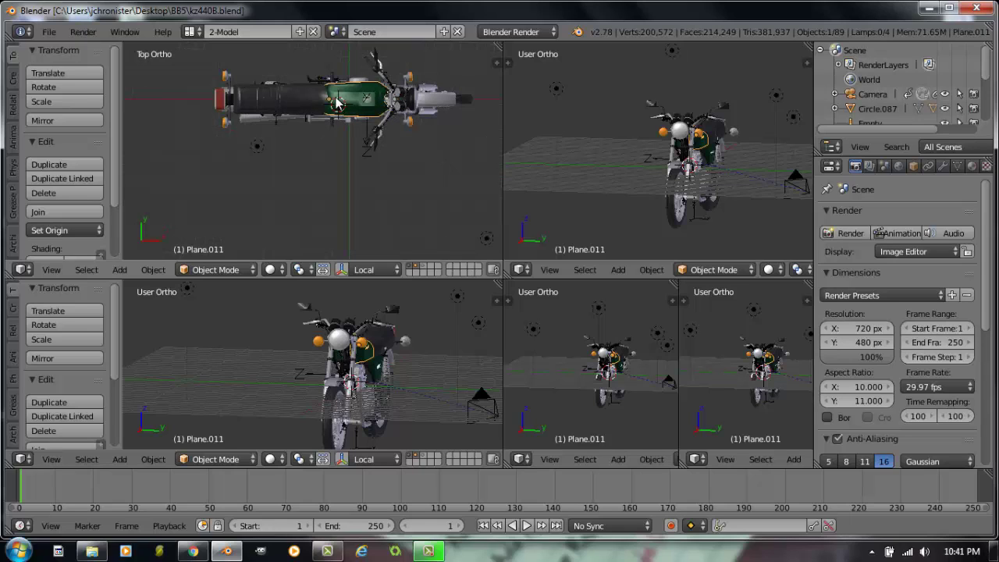
{"action": "middle_click_drag", "start_coordinate": [337, 103], "coordinate": [321, 148], "text": "shift"}
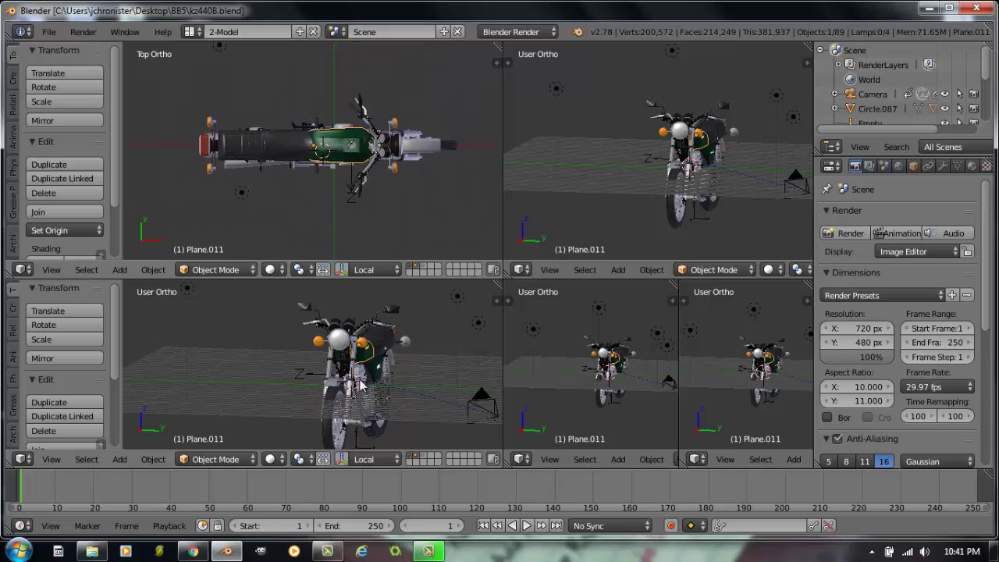
{"action": "key", "text": "KP_1"}
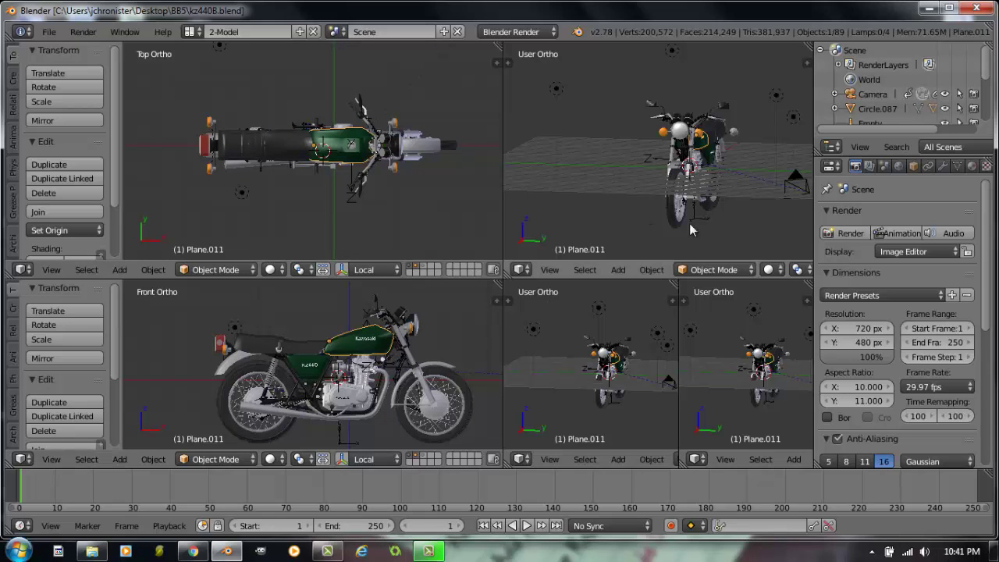
- Set the lower-middle viewport to the right view with the motorcycle enlarged and centred
{"action": "key", "text": "KP_3"}
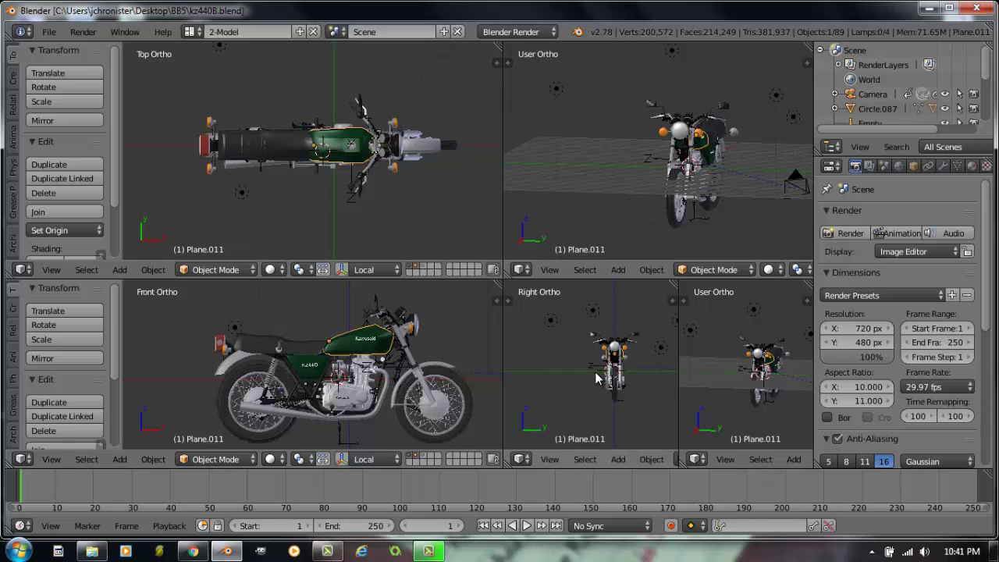
{"action": "scroll", "coordinate": [608, 379], "scroll_direction": "up", "scroll_amount": 4}
{"action": "middle_click_drag", "start_coordinate": [625, 367], "coordinate": [583, 364], "text": "shift"}
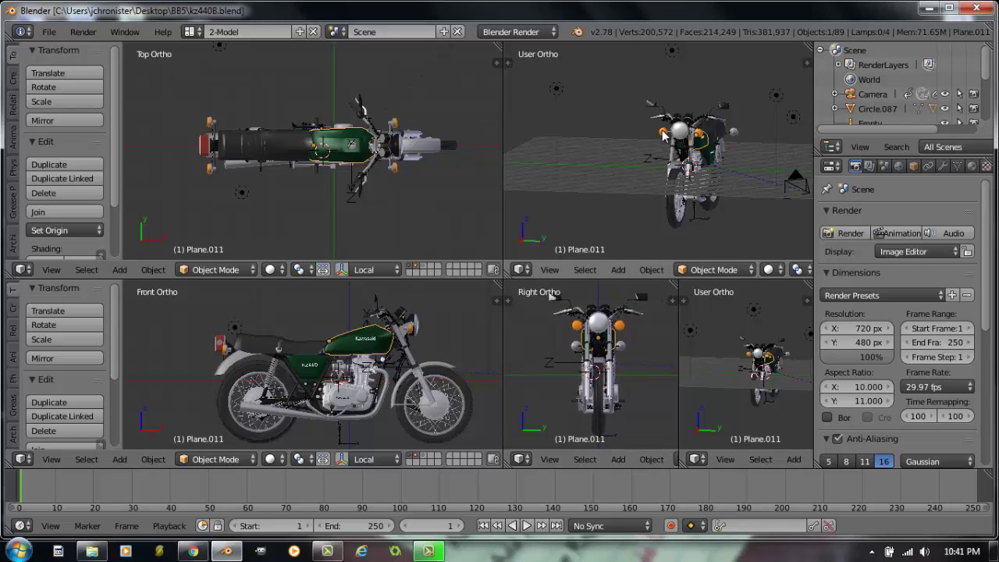
- Set the upper-right viewport to the camera view, and join the lower-right user view into the right view beside it
{"action": "key", "text": "KP_0"}
{"action": "mouse_move", "coordinate": [706, 306]}
{"action": "middle_mouse_down"}
{"action": "mouse_move", "coordinate": [729, 316]}
{"action": "mouse_move", "coordinate": [708, 303]}
{"action": "middle_mouse_up"}
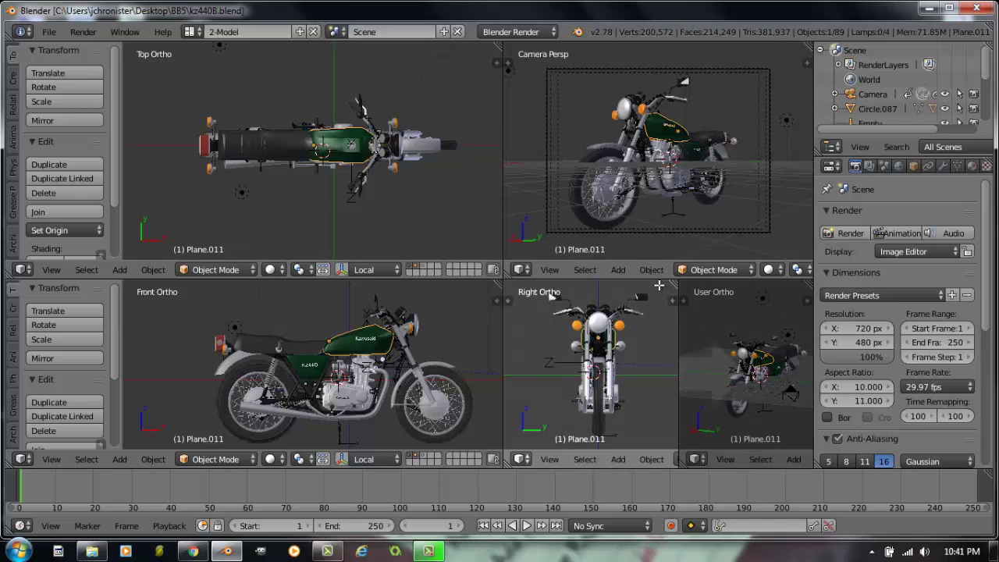
{"action": "left_click_drag", "start_coordinate": [694, 287], "coordinate": [731, 292]}
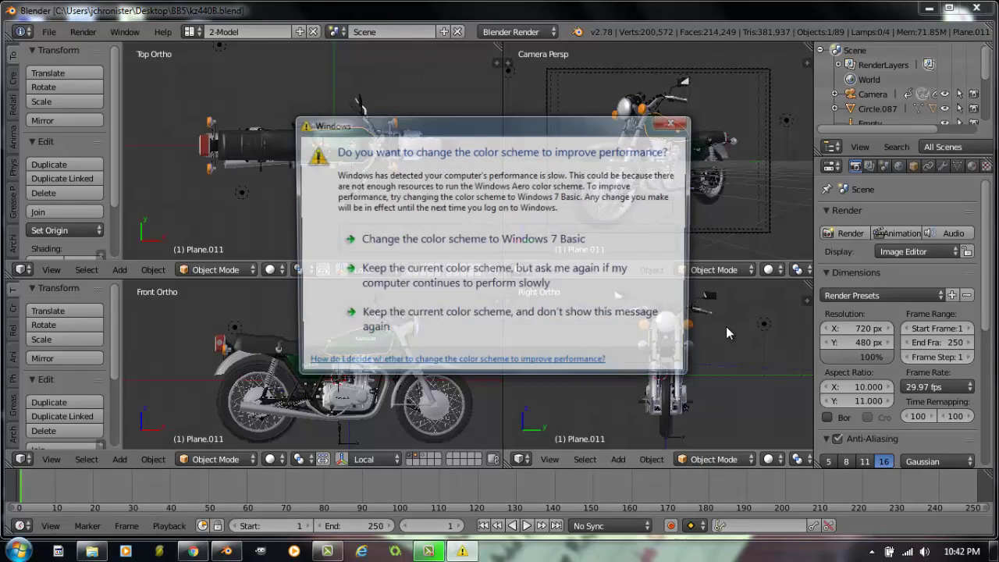
{"action": "left_click", "coordinate": [675, 122]}
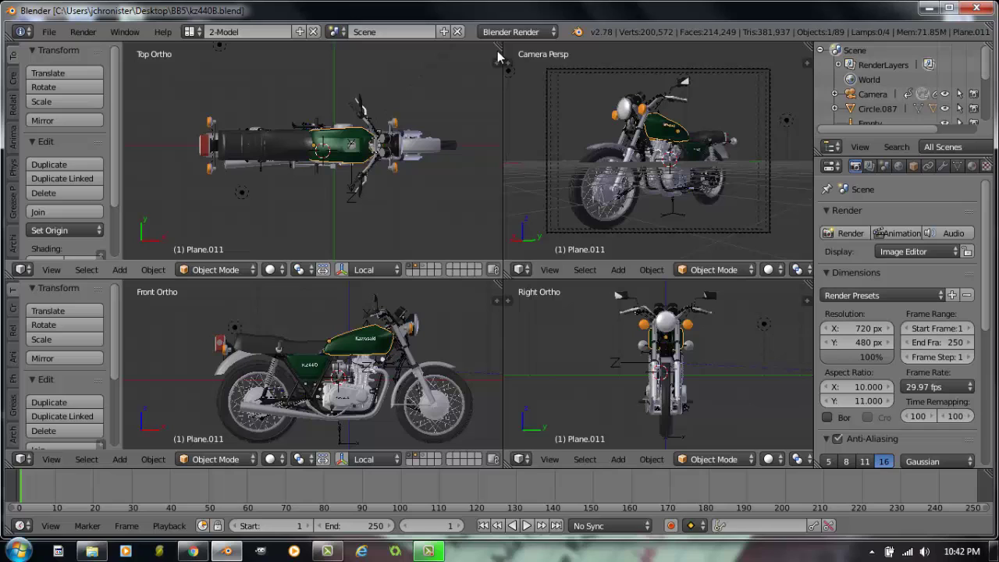
- Join the top, camera, front and right viewports back into one single 3D viewport
{"action": "mouse_move", "coordinate": [500, 46]}
{"action": "left_mouse_down"}
{"action": "mouse_move", "coordinate": [537, 53]}
{"action": "mouse_move", "coordinate": [484, 66]}
{"action": "mouse_move", "coordinate": [546, 69]}
{"action": "mouse_move", "coordinate": [634, 269]}
{"action": "left_mouse_up"}
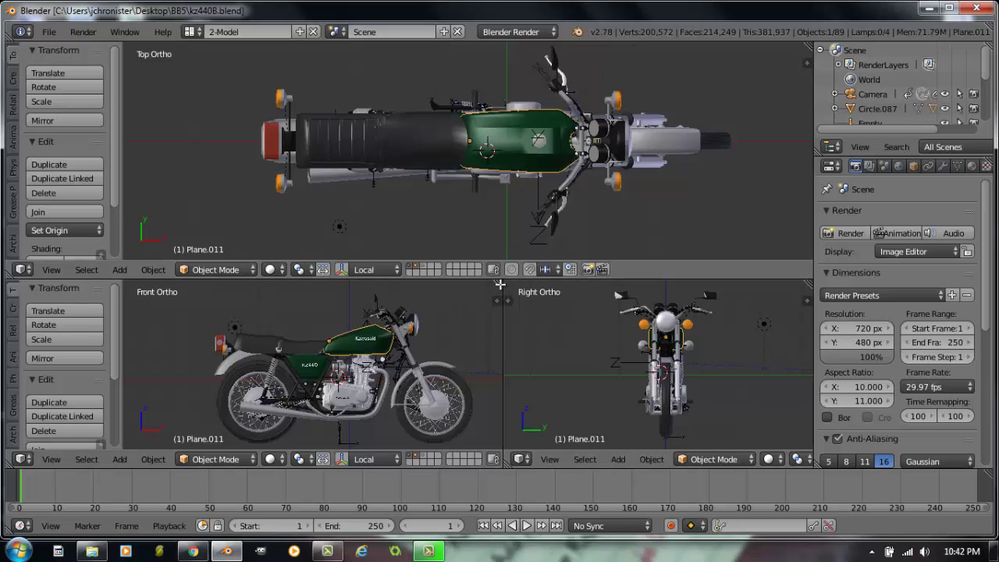
{"action": "left_click_drag", "start_coordinate": [500, 284], "coordinate": [528, 288]}
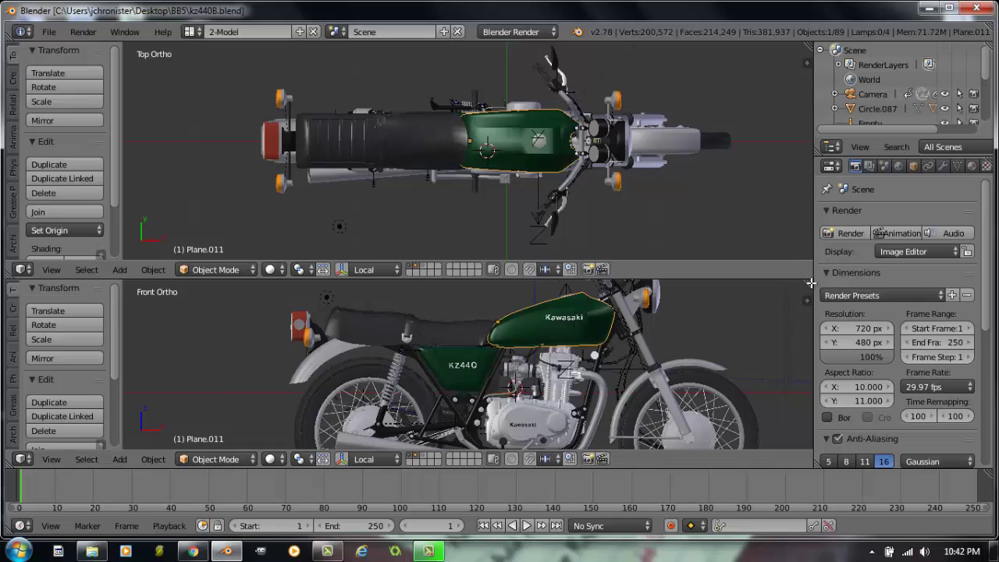
{"action": "left_click_drag", "start_coordinate": [811, 273], "coordinate": [809, 231]}
{"action": "left_click_drag", "start_coordinate": [809, 320], "coordinate": [806, 218]}
{"action": "scroll", "coordinate": [575, 217], "scroll_direction": "up", "scroll_amount": 3}
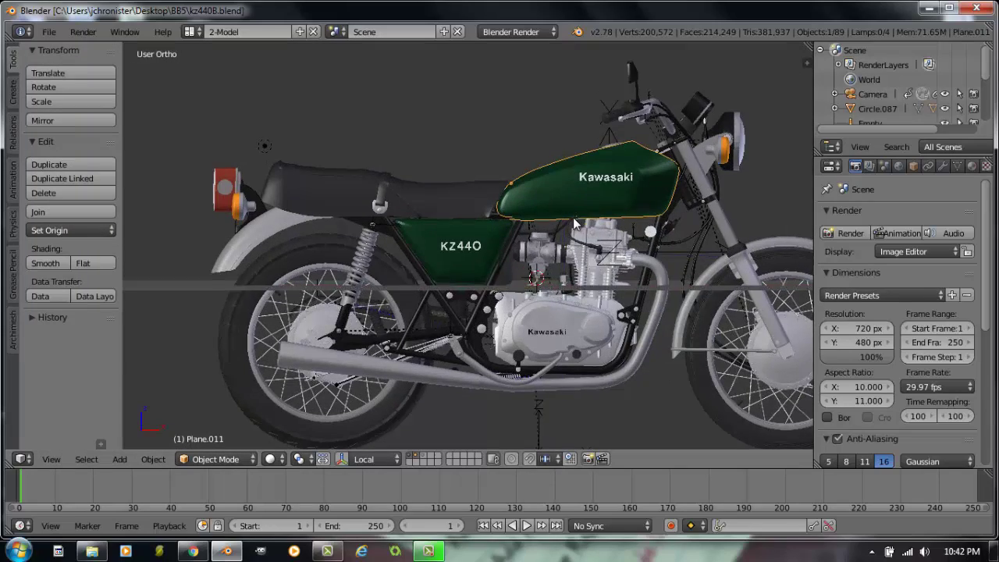
{"action": "middle_click_drag", "start_coordinate": [575, 216], "coordinate": [457, 234]}
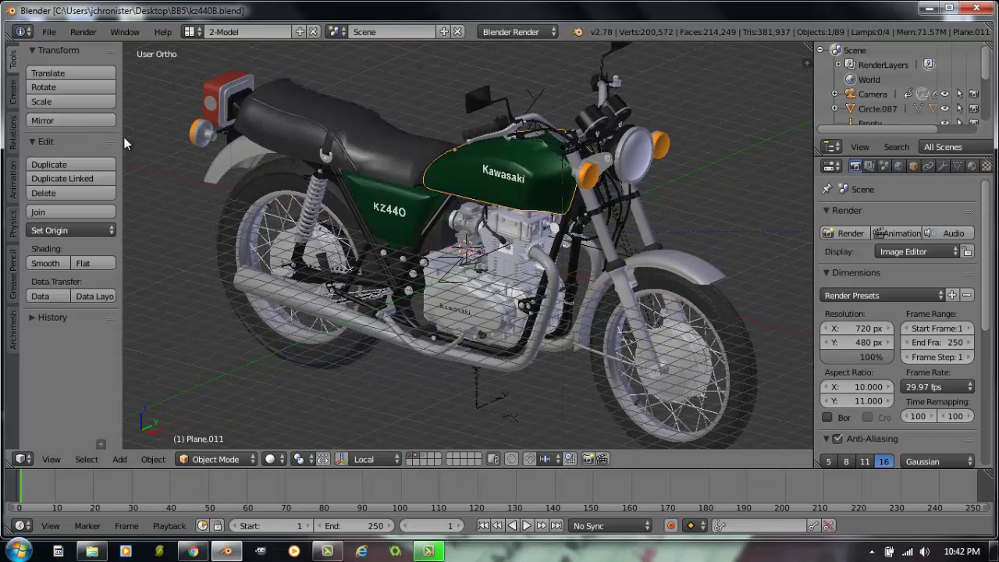
- Collapse the tool shelf of the 3D viewport and toggle it on and off, leaving it hidden
{"action": "left_click_drag", "start_coordinate": [121, 139], "coordinate": [21, 98]}
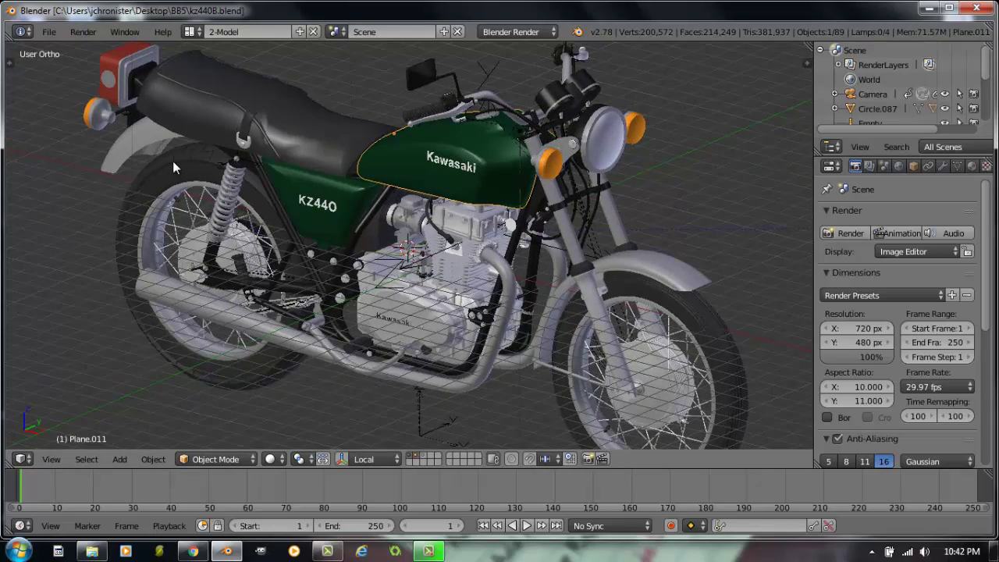
{"action": "key", "text": "t"}
{"action": "key", "text": "t"}
{"action": "key", "text": "t"}
{"action": "key", "text": "t"}
{"action": "key", "text": "t"}
{"action": "key", "text": "t"}
- Show the 3D viewport's properties shelf, examine its sections from Transform down to Screencast Keys, and hide it again
{"action": "key", "text": "n"}
{"action": "key", "text": "n"}
{"action": "key", "text": "n"}
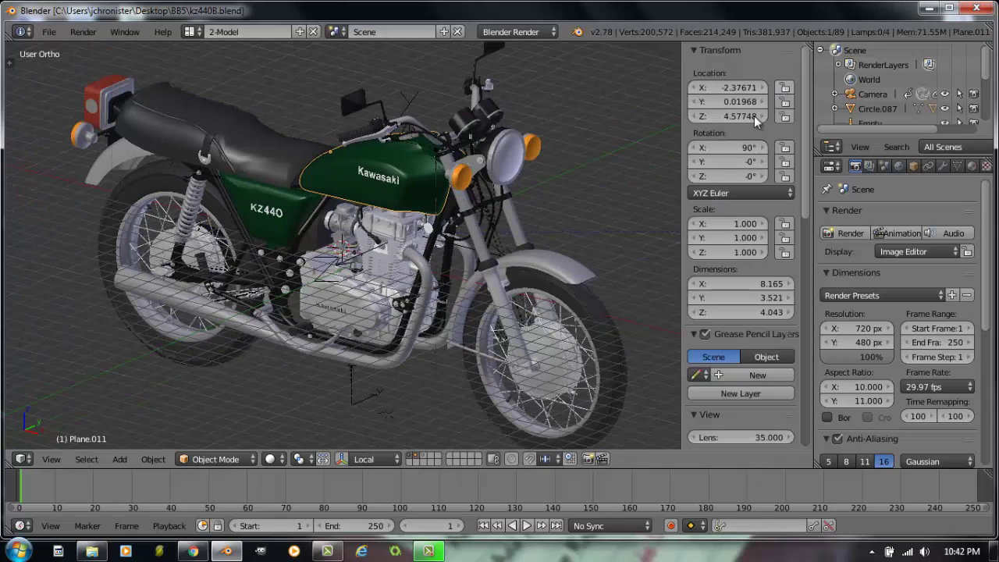
{"action": "scroll", "coordinate": [728, 144], "scroll_direction": "down", "scroll_amount": 10}
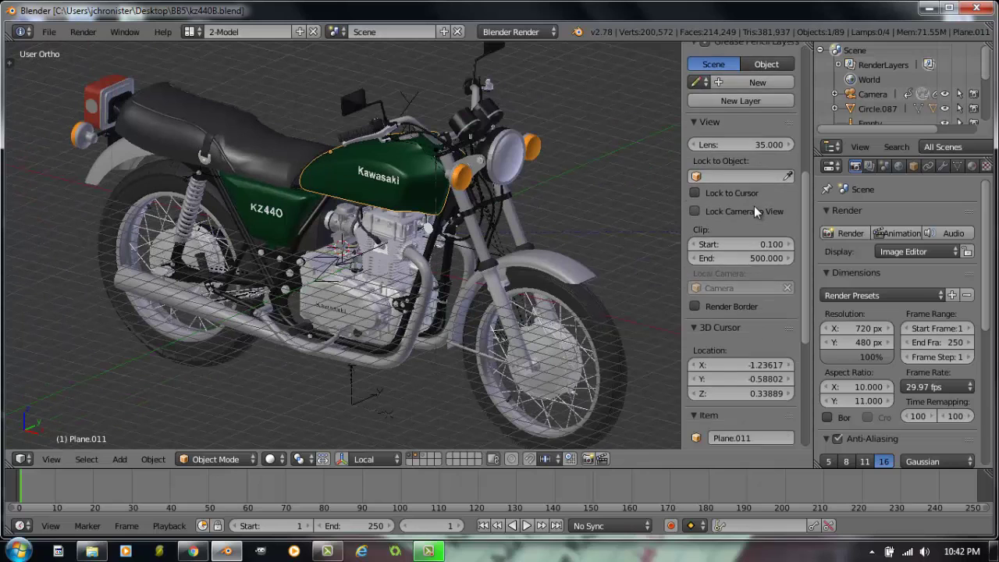
{"action": "scroll", "coordinate": [754, 206], "scroll_direction": "down", "scroll_amount": 8}
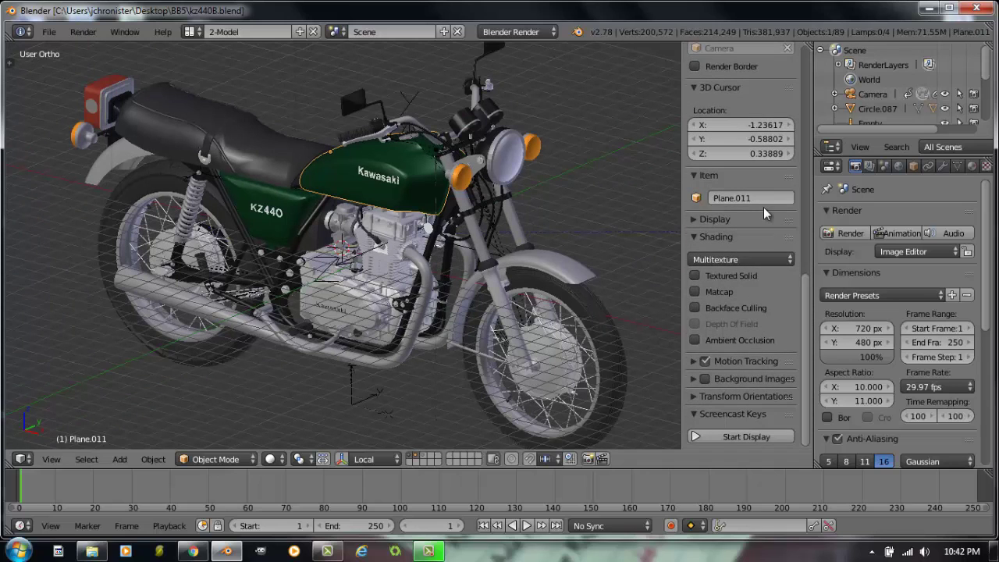
{"action": "scroll", "coordinate": [762, 210], "scroll_direction": "up", "scroll_amount": 12}
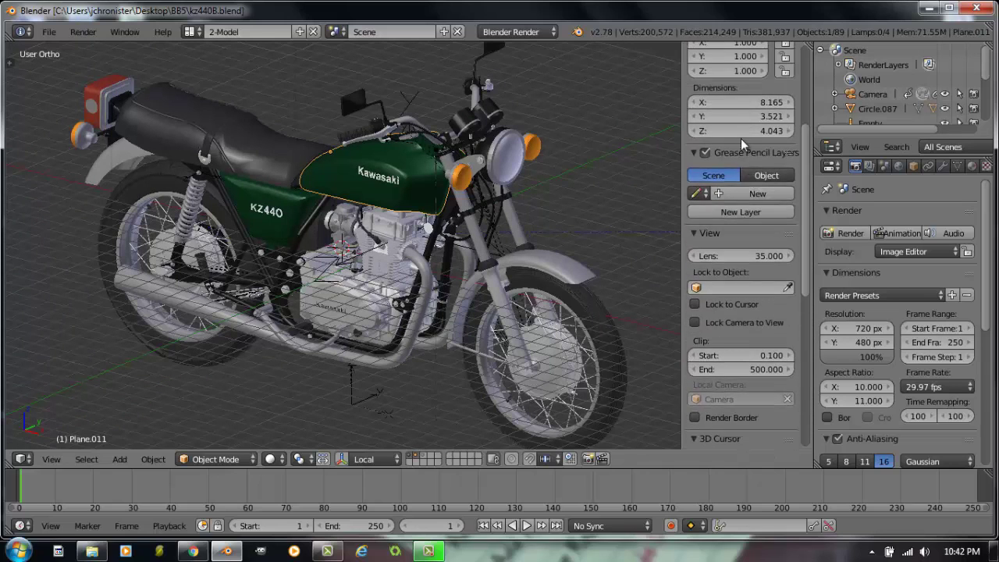
{"action": "key", "text": "n"}
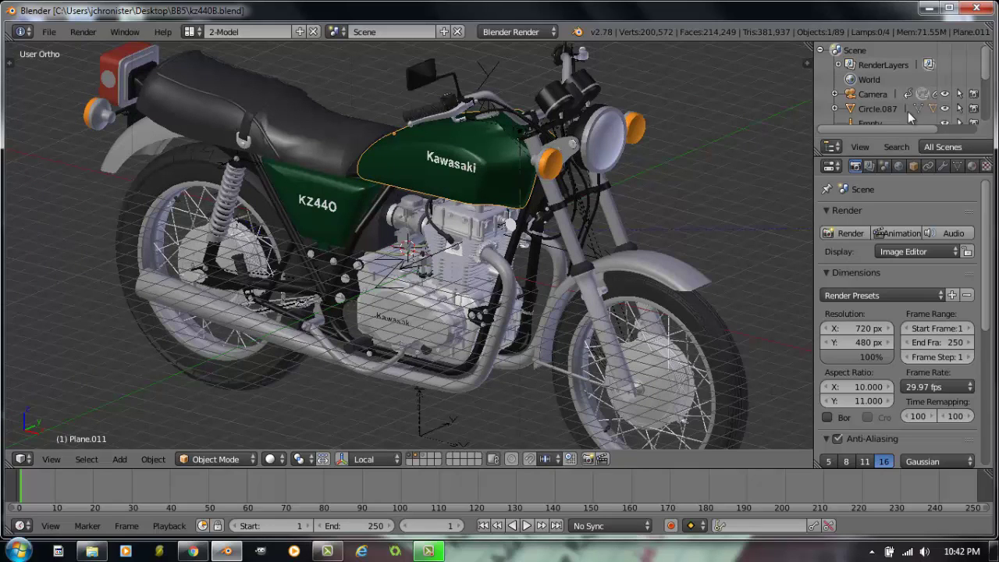
- Change the Outliner area to a 3D View editor with the motorcycle enlarged in its camera view
{"action": "left_click", "coordinate": [832, 147]}
{"action": "left_click", "coordinate": [850, 162]}
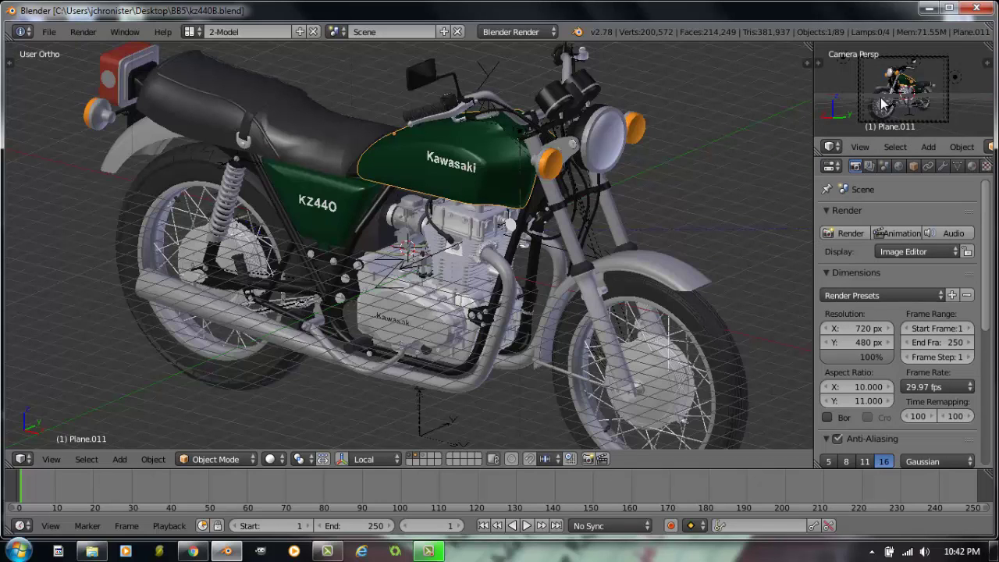
{"action": "scroll", "coordinate": [882, 104], "scroll_direction": "up", "scroll_amount": 2}
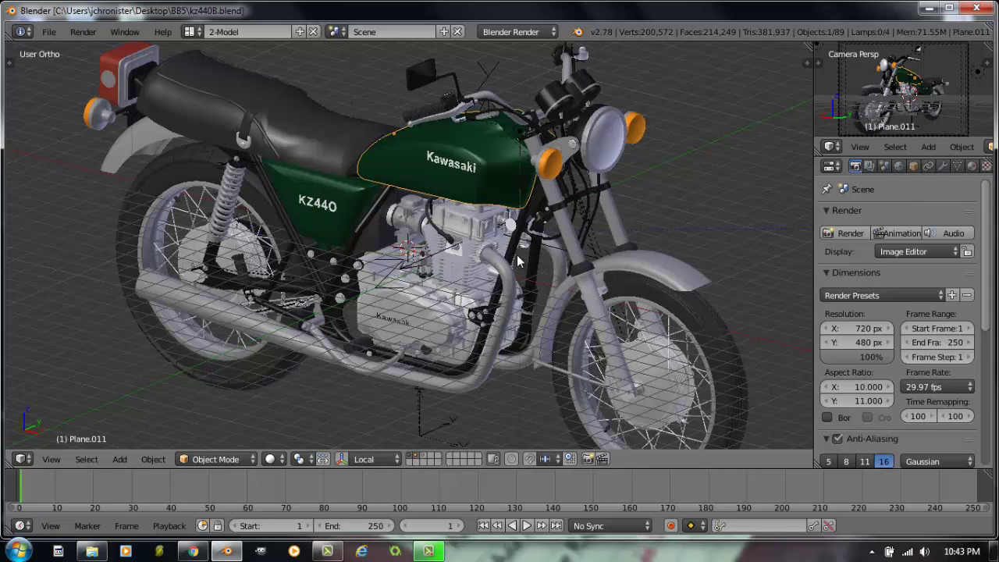
{"action": "scroll", "coordinate": [521, 261], "scroll_direction": "down", "scroll_amount": 1}
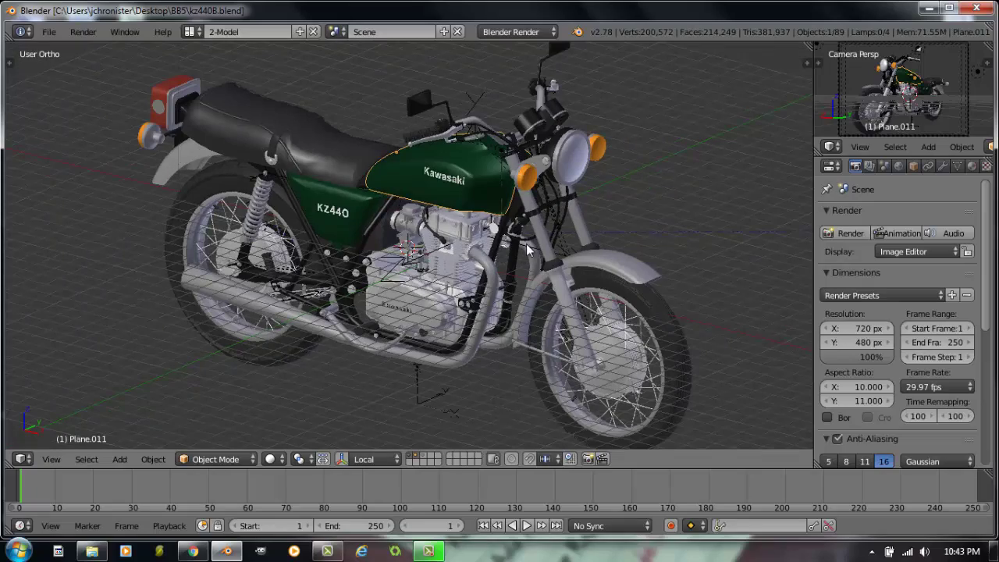
{"action": "scroll", "coordinate": [526, 243], "scroll_direction": "down", "scroll_amount": 1}
{"action": "mouse_move", "coordinate": [526, 244]}
{"action": "middle_mouse_down"}
{"action": "mouse_move", "coordinate": [465, 254]}
{"action": "mouse_move", "coordinate": [515, 248]}
{"action": "middle_mouse_up"}
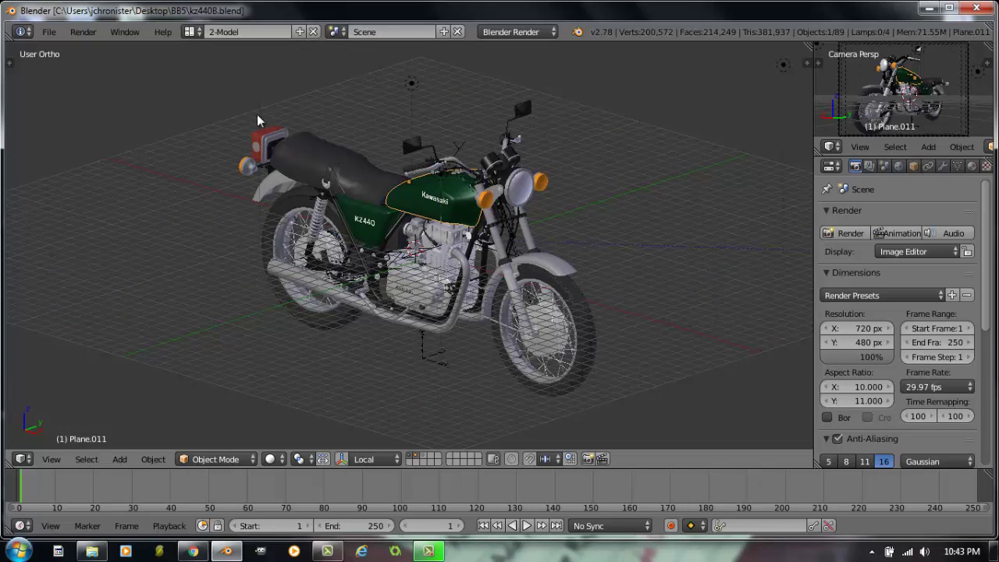
- Look through the 1-Animation, 3-Material and 5-Scripting screen layouts and return to the 2-Model layout
{"action": "left_click", "coordinate": [195, 30]}
{"action": "left_click", "coordinate": [198, 33]}
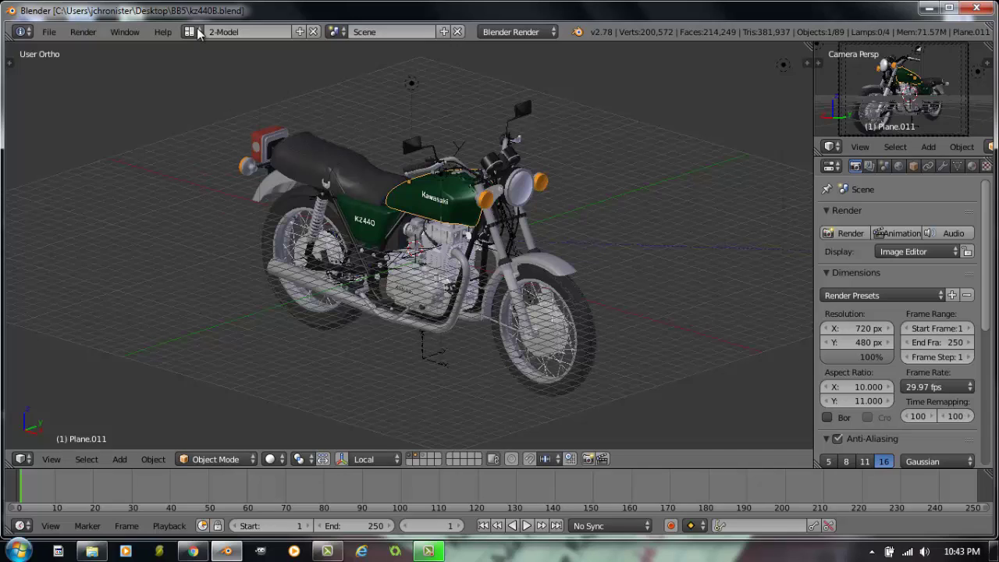
{"action": "left_click", "coordinate": [195, 30]}
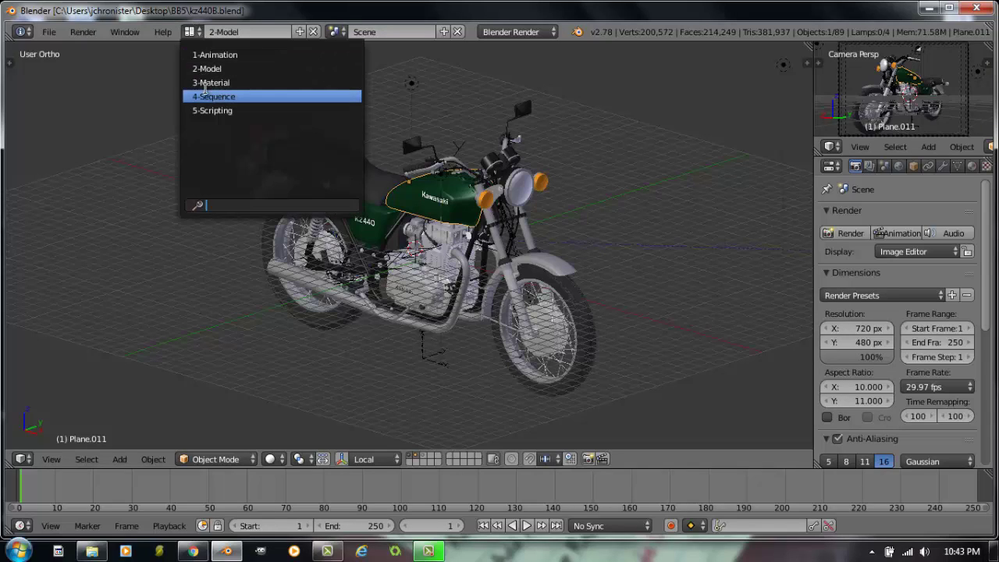
{"action": "left_click", "coordinate": [214, 54]}
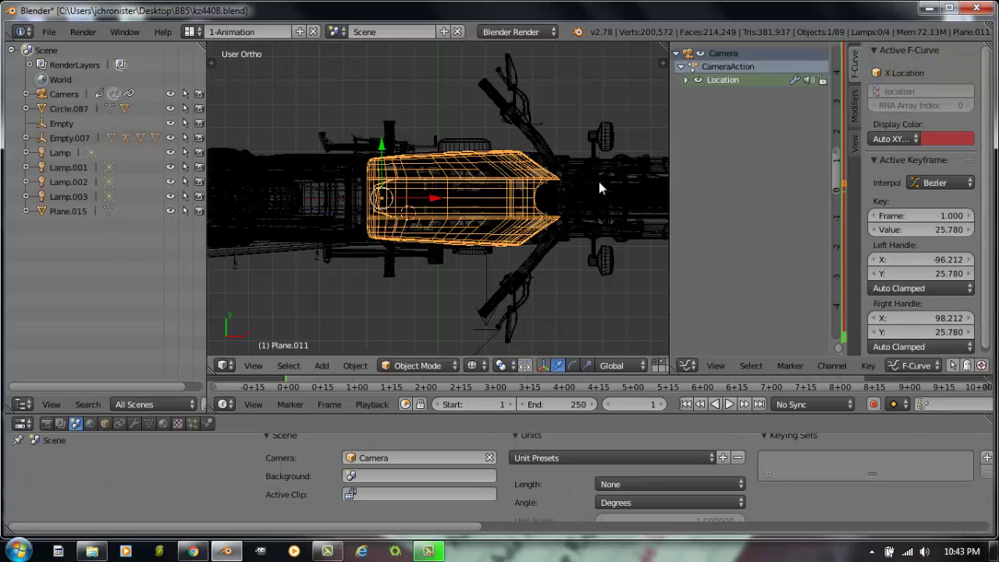
{"action": "left_click", "coordinate": [189, 31]}
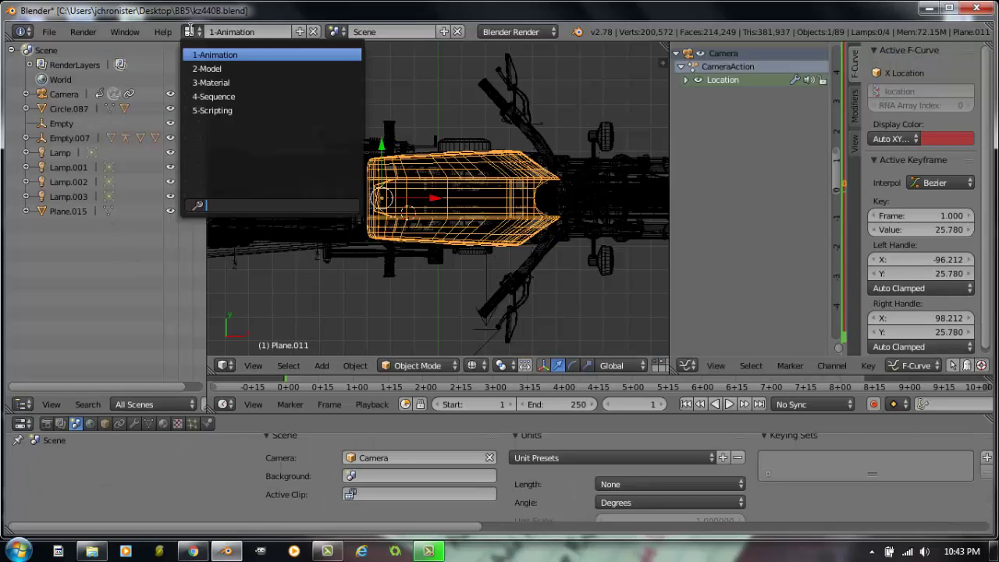
{"action": "left_click", "coordinate": [213, 84]}
{"action": "left_click", "coordinate": [190, 31]}
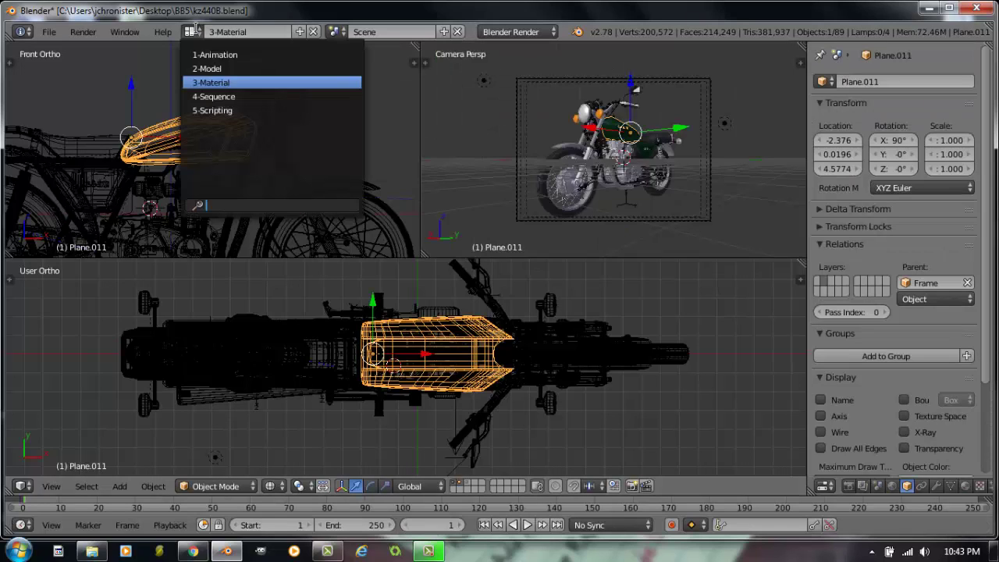
{"action": "left_click", "coordinate": [223, 112]}
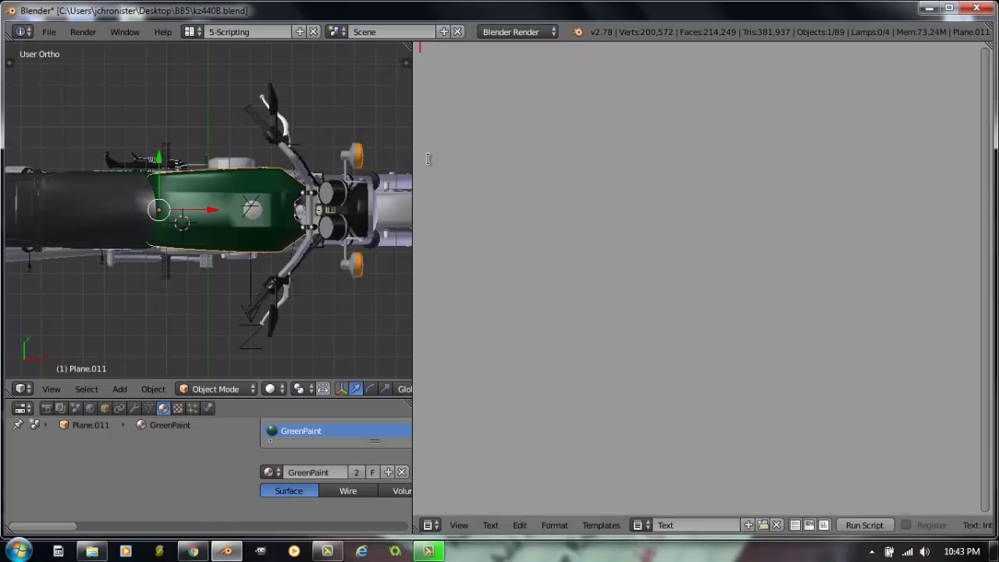
{"action": "left_click", "coordinate": [190, 31]}
{"action": "left_click", "coordinate": [215, 69]}
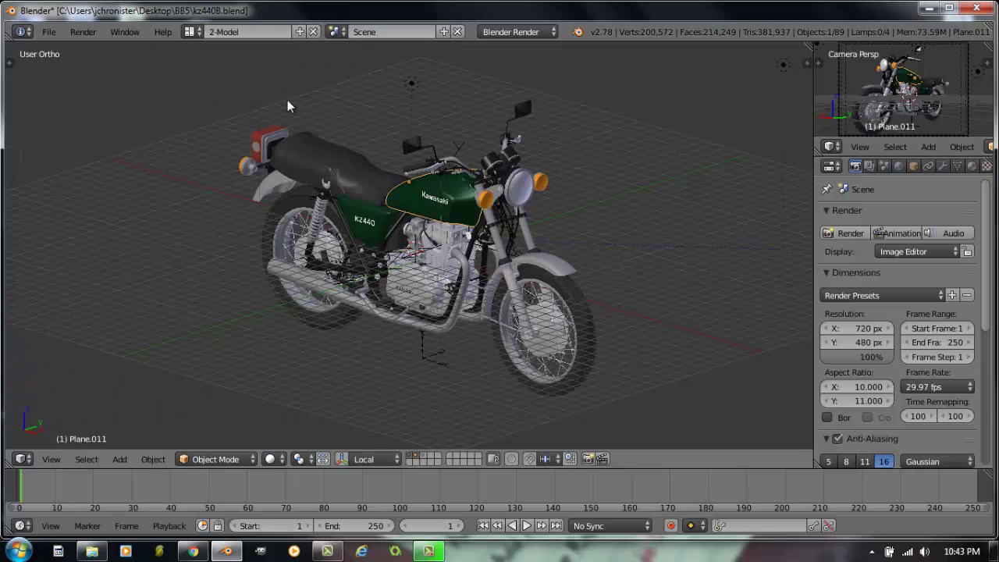
- Start a new file by reloading the start-up file, and examine its list of screen layouts without changing the Default one
{"action": "middle_click_drag", "start_coordinate": [470, 197], "coordinate": [406, 191]}
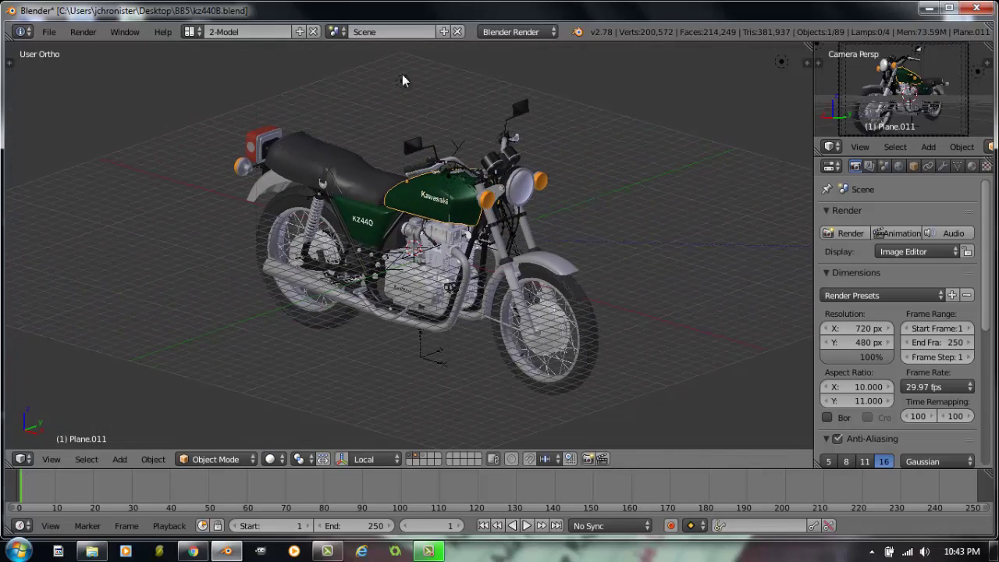
{"action": "left_click", "coordinate": [49, 33]}
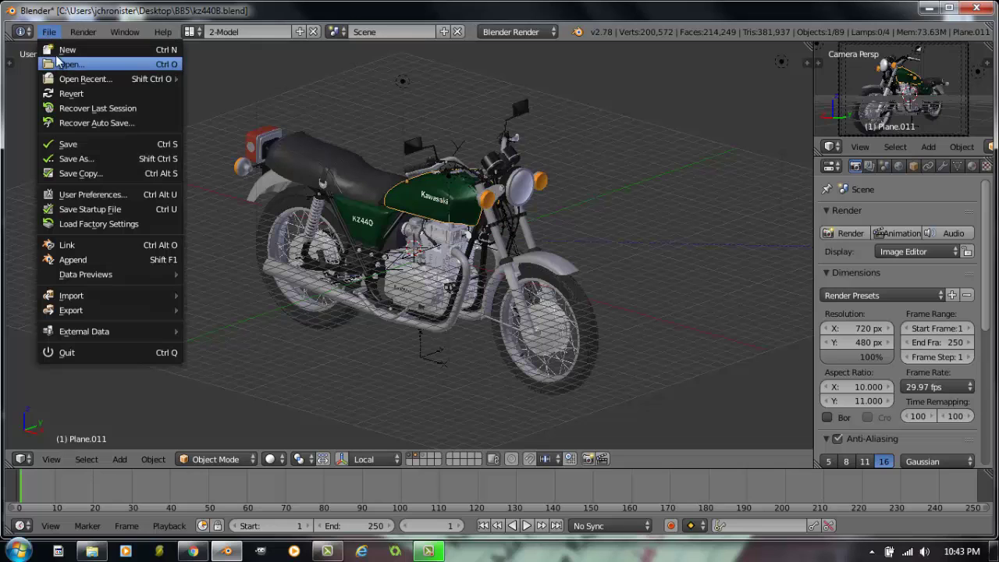
{"action": "left_click", "coordinate": [55, 49]}
{"action": "left_click", "coordinate": [78, 61]}
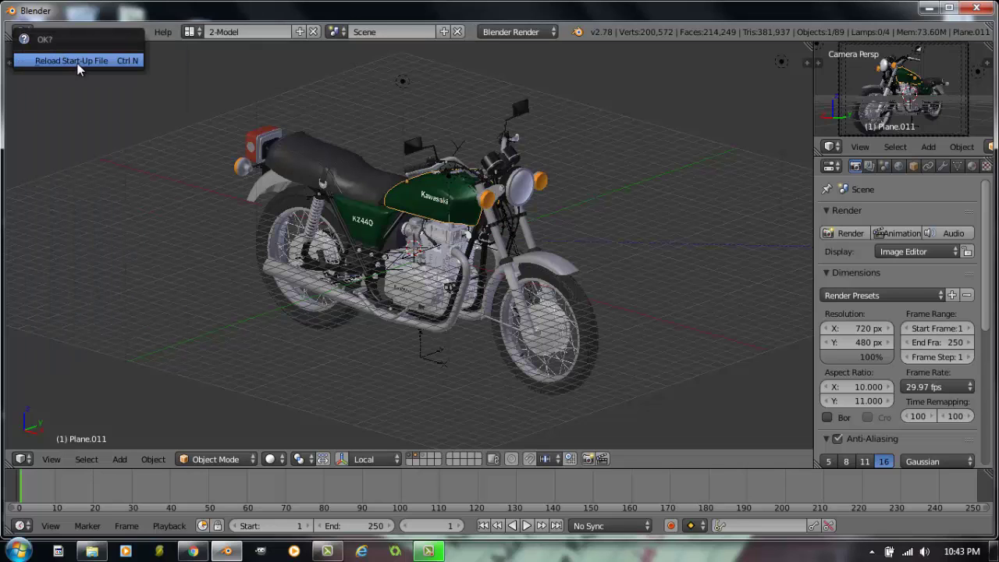
{"action": "left_click", "coordinate": [190, 32]}
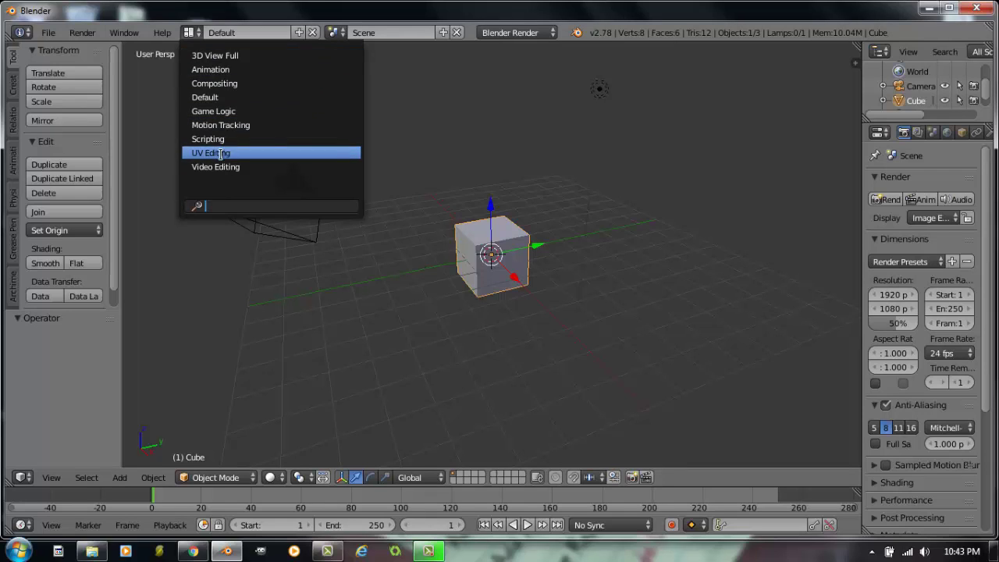
{"action": "left_click", "coordinate": [511, 93]}
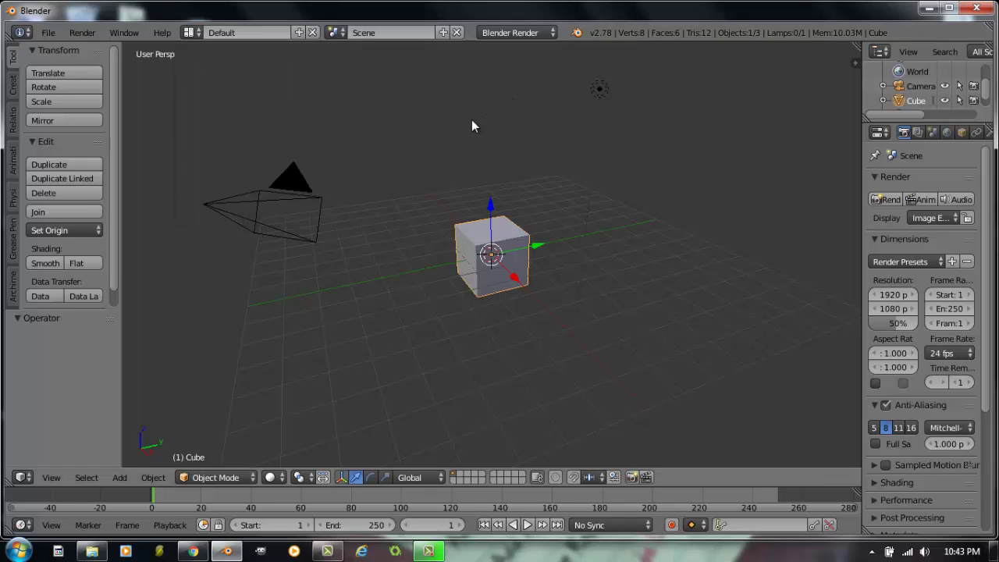